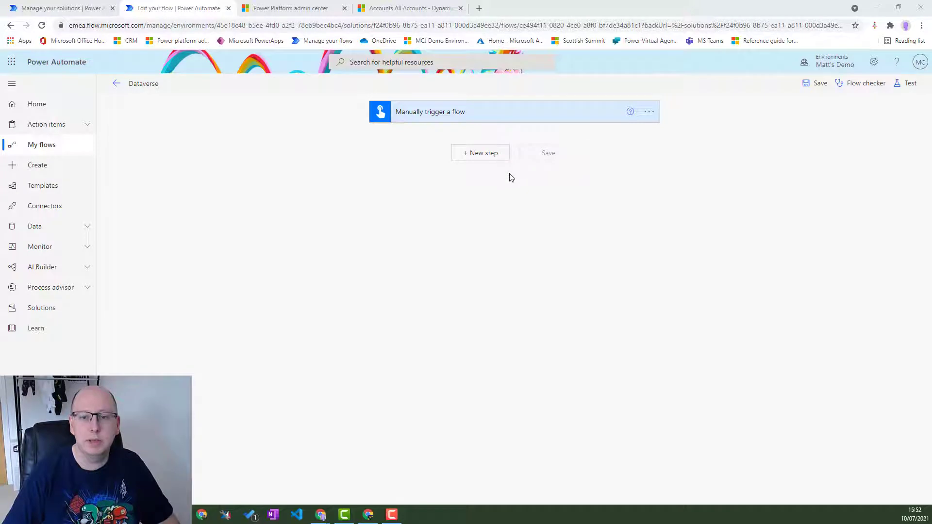
Step: Add a Microsoft Dataverse Search rows (preview) action after the manual trigger
click(483, 158)
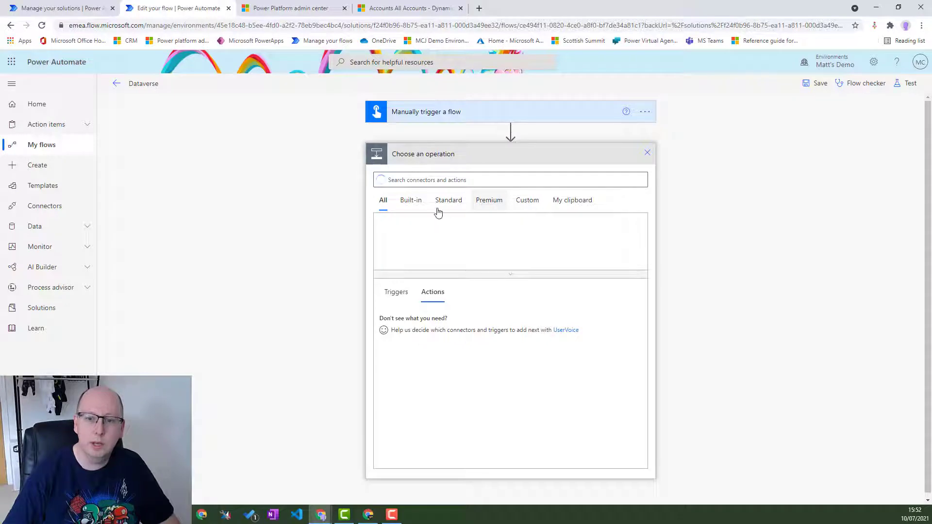
click(629, 233)
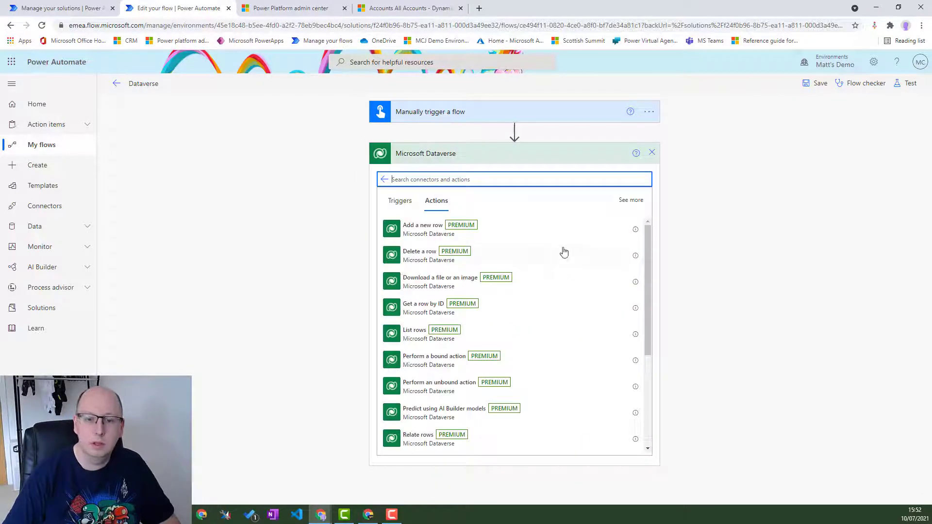
scroll(510, 257, down, 2)
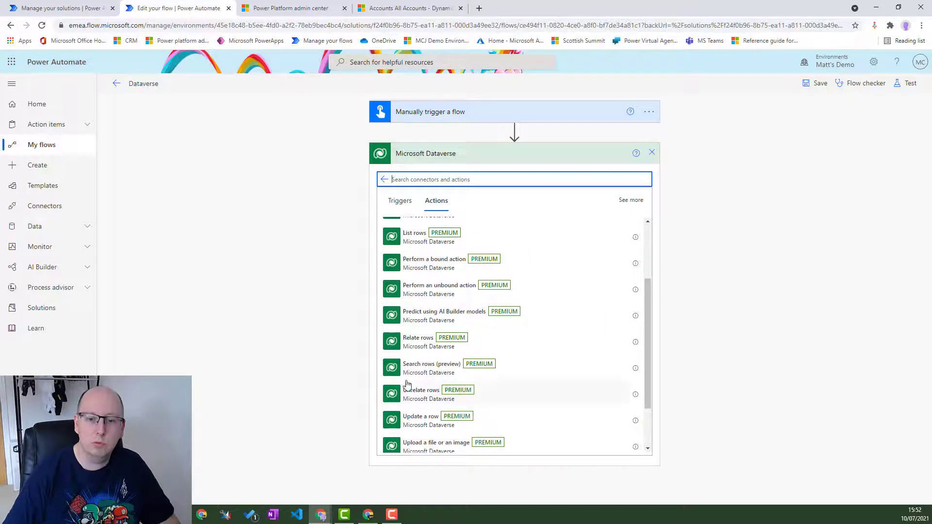
click(438, 373)
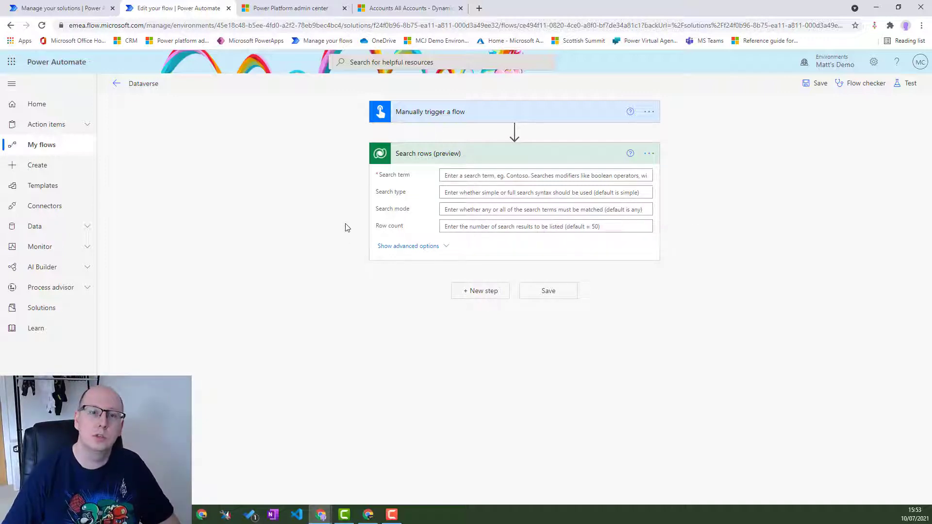
Step: Switch to the Power Platform admin center and examine the Relevance Search setting in the environment's product features
click(306, 9)
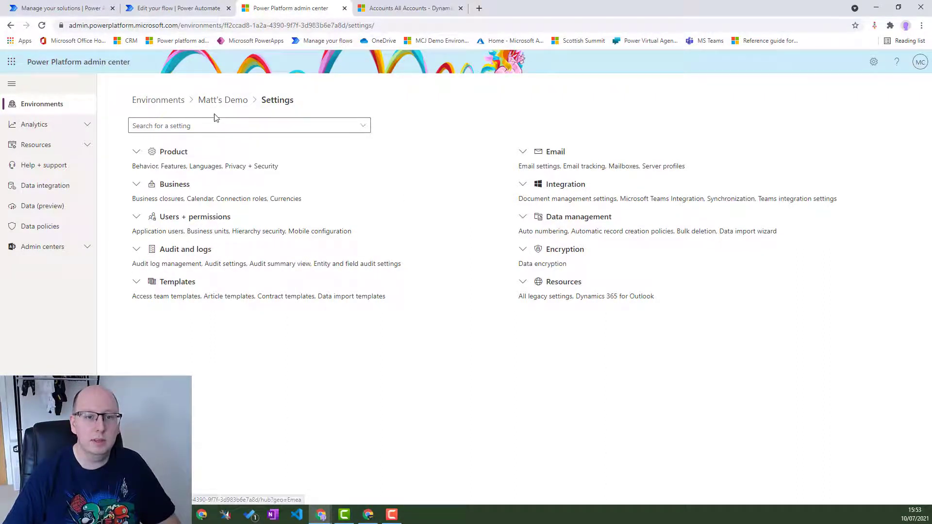
click(136, 152)
click(152, 186)
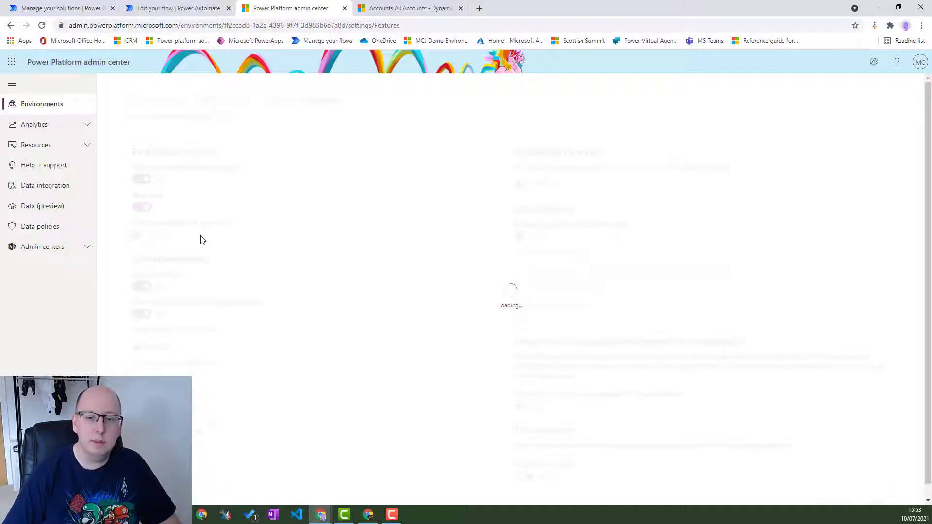
scroll(246, 385, down, 3)
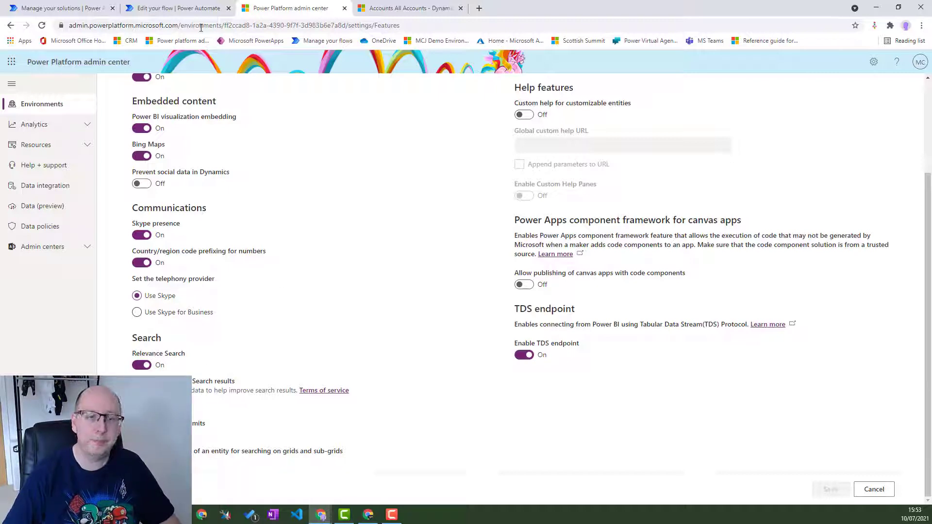
Step: Return to the flow in Power Automate and set the Search rows action's search term to Acme
click(203, 11)
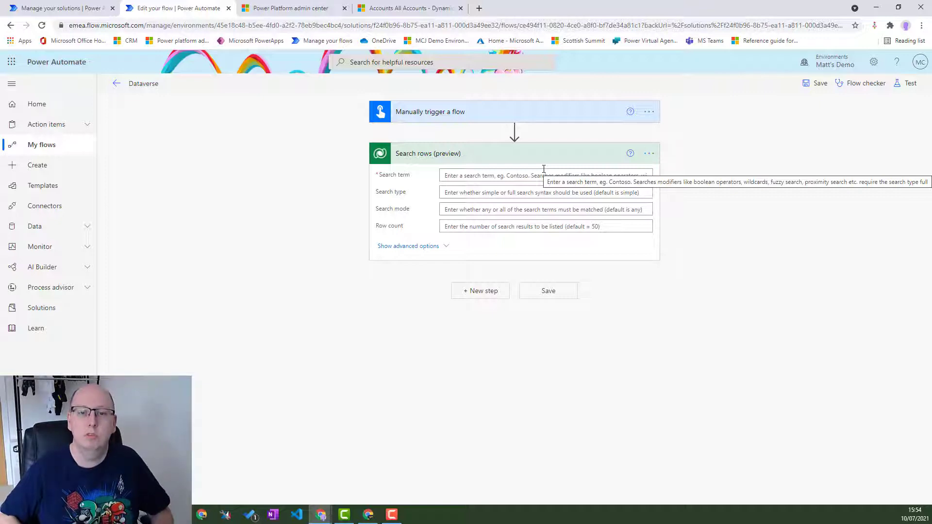
click(573, 177)
text(Acme)
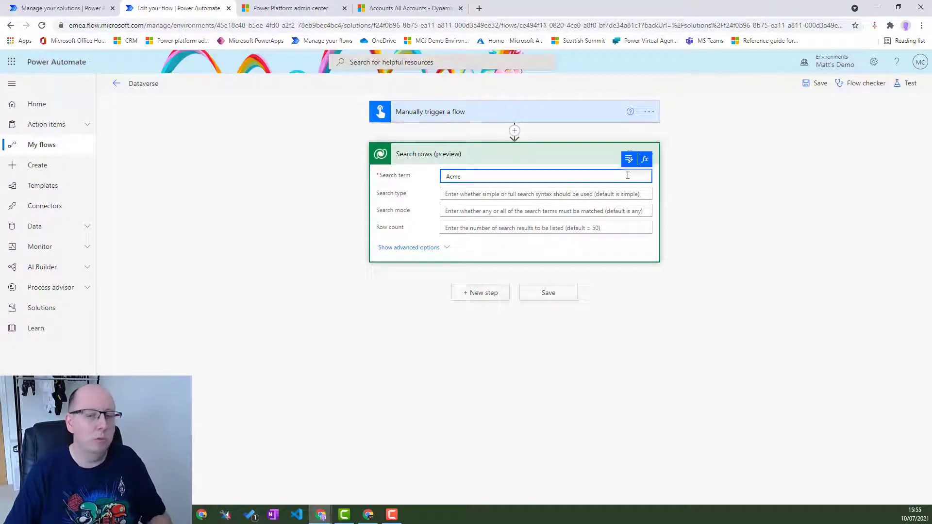
Step: Try full as the search type and read the search term field's hint about search modifiers
click(507, 194)
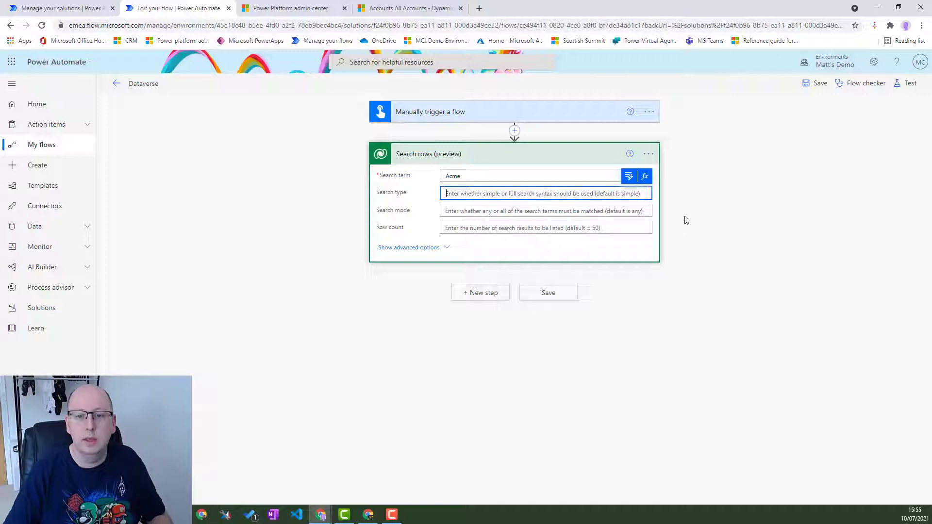
text(full)
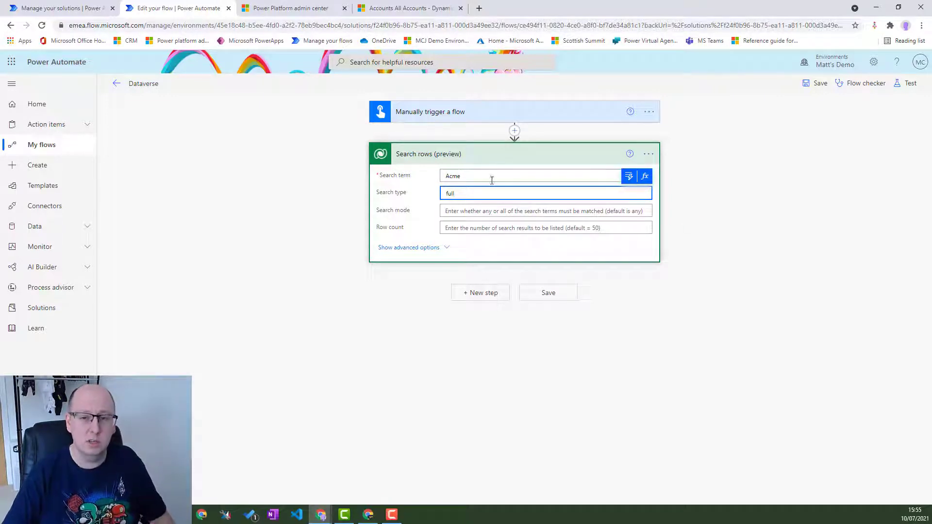
mouse_move(484, 180)
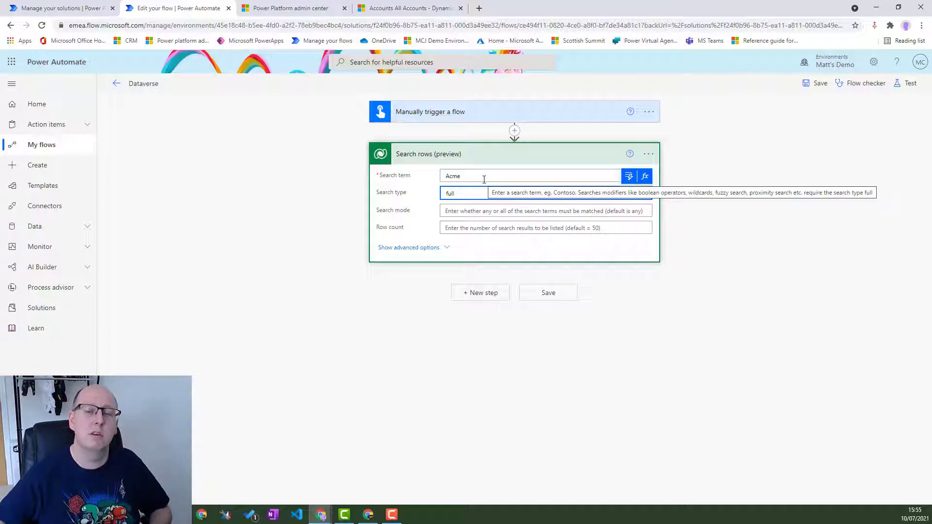
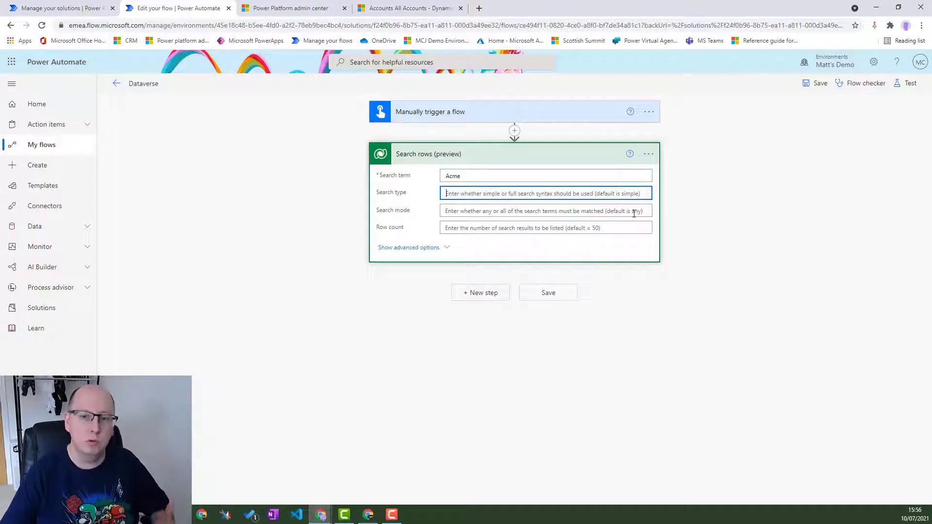
Step: Try all and any as the search mode, and clear the field again
click(635, 212)
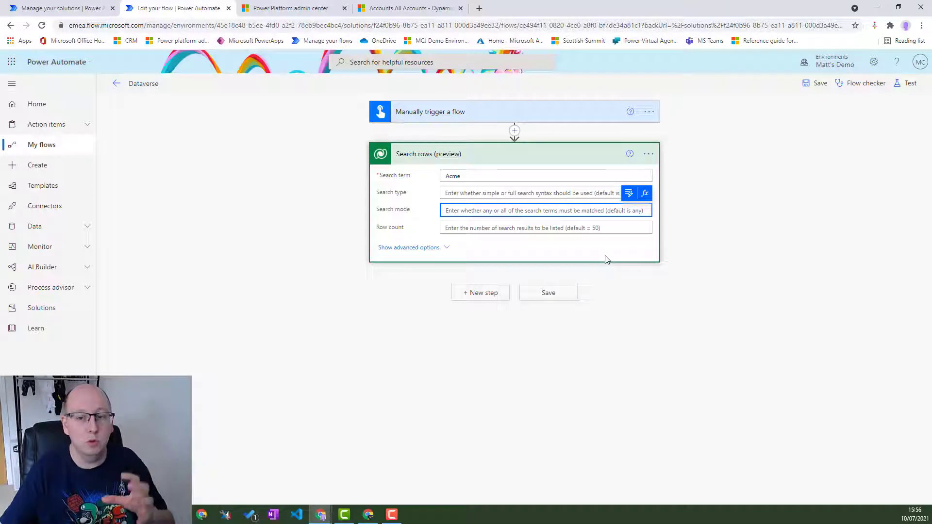
text(all)
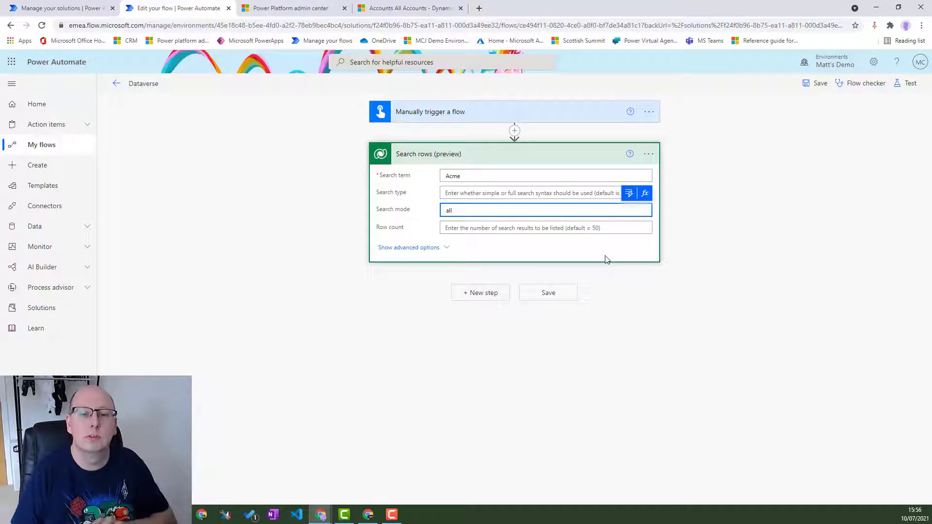
key(ctrl+a)
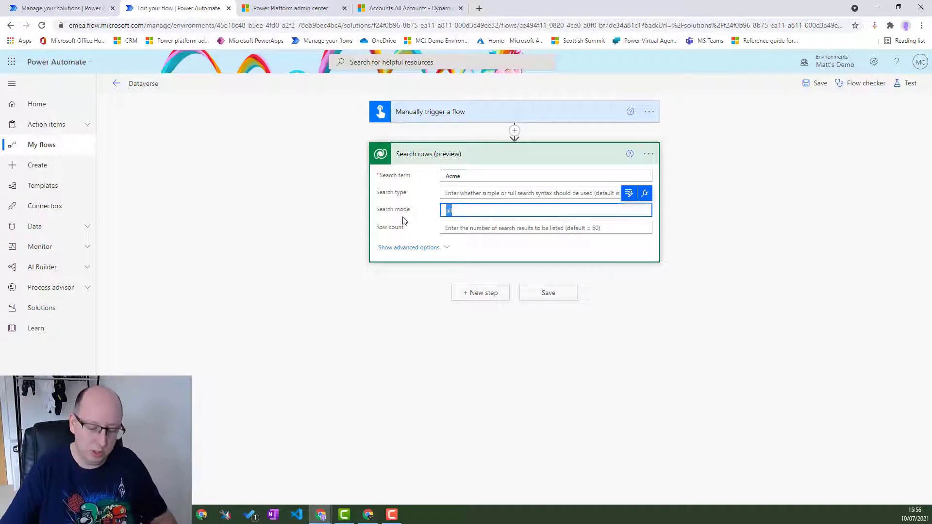
text(any)
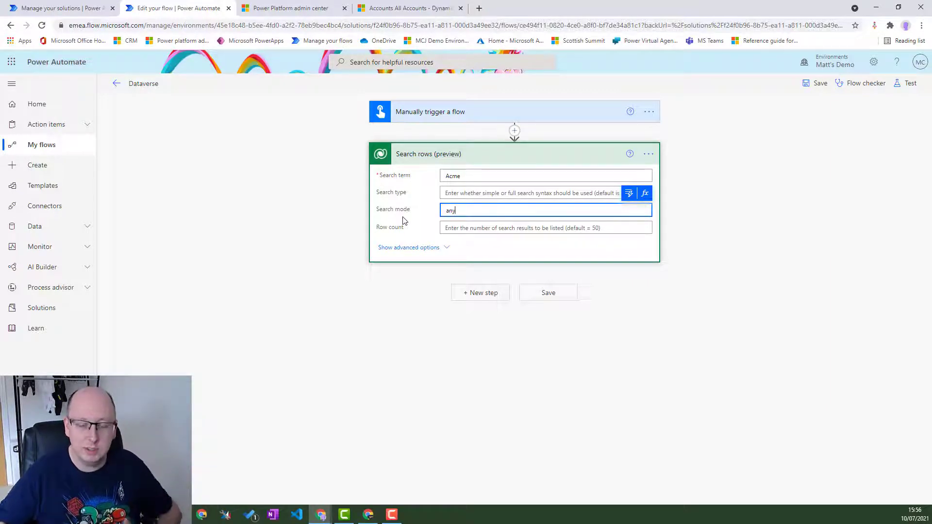
key(BackSpace)
key(BackSpace)
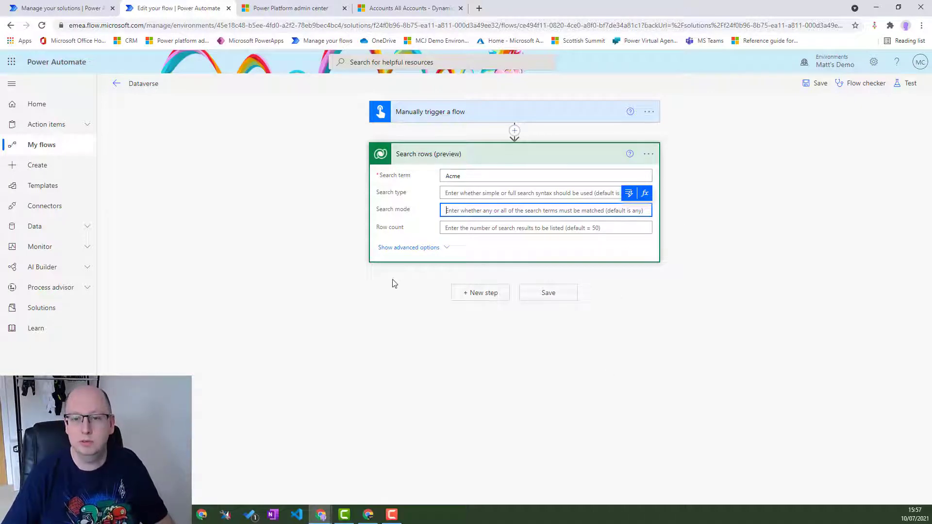
Step: Show the Search rows action's advanced options and set the first table filter item to account
click(410, 247)
click(410, 248)
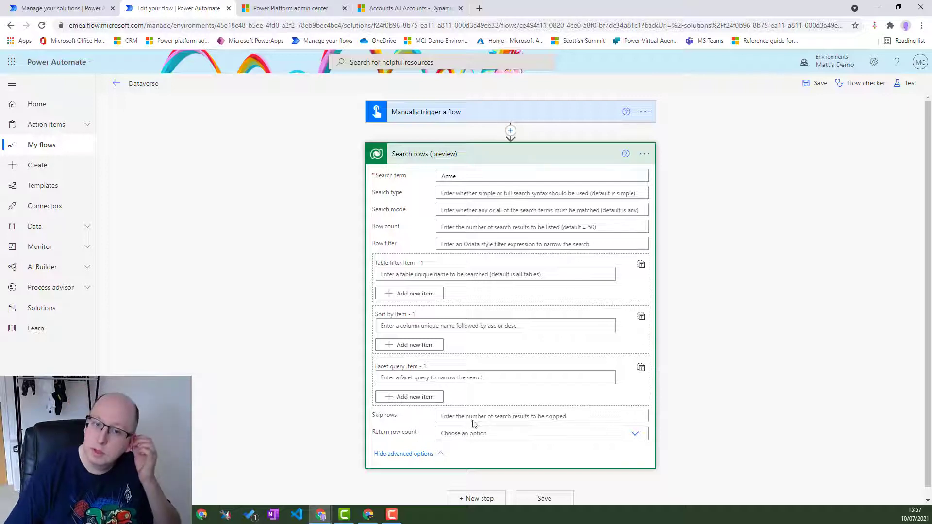
click(570, 273)
text(acc)
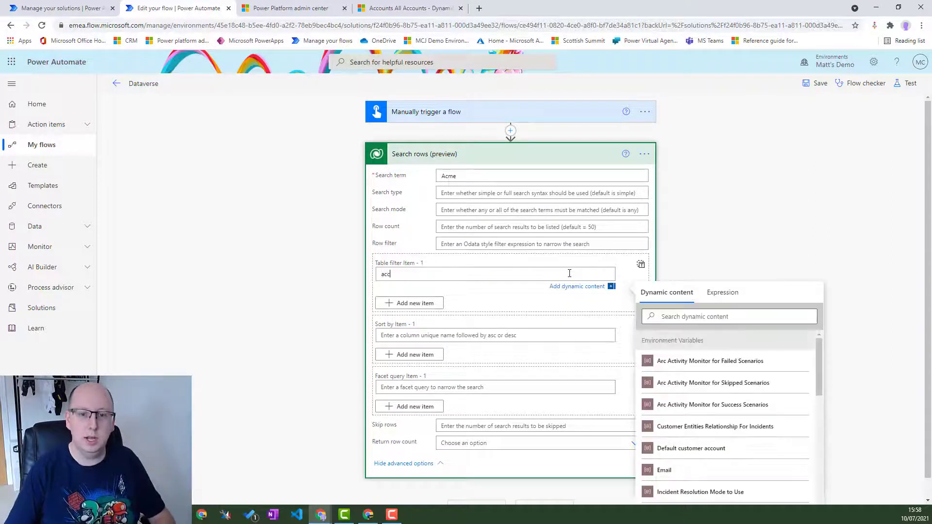
text(ount)
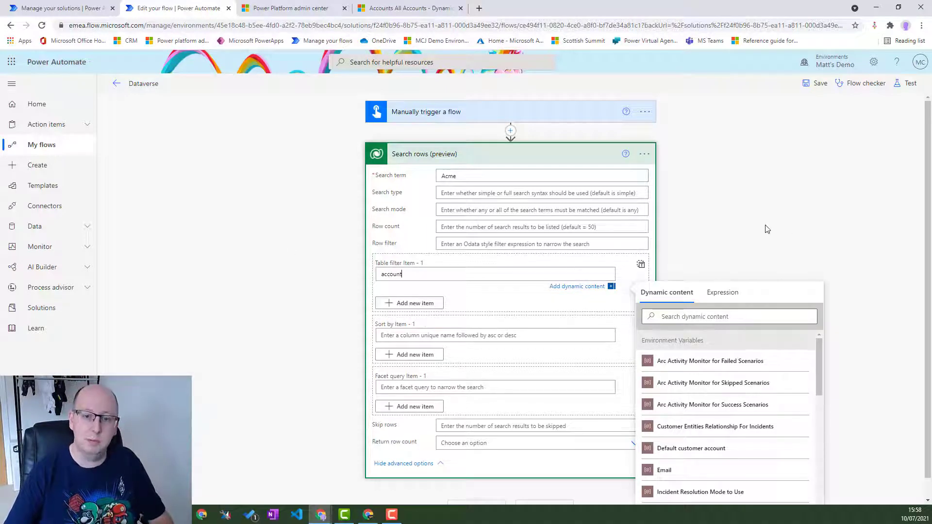
click(783, 227)
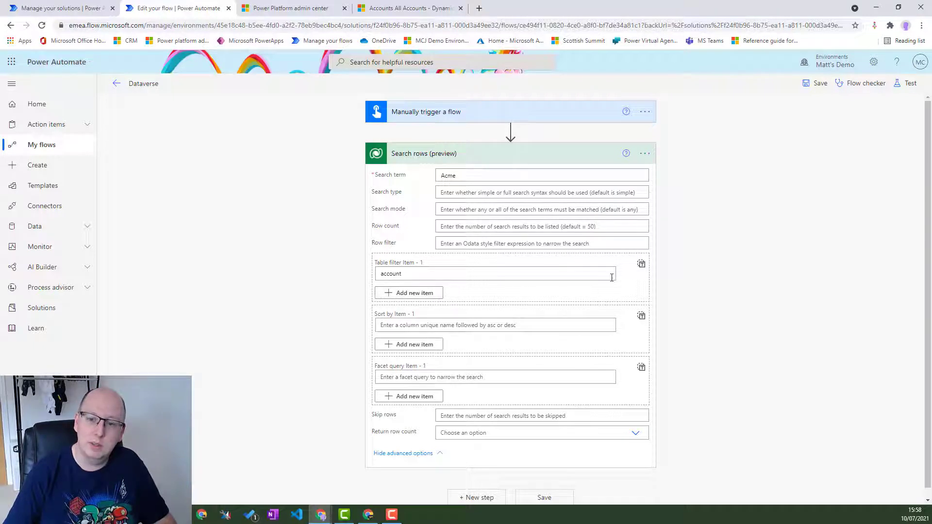
Step: Add contact as a second table filter item and check the table filter in its array form
click(642, 265)
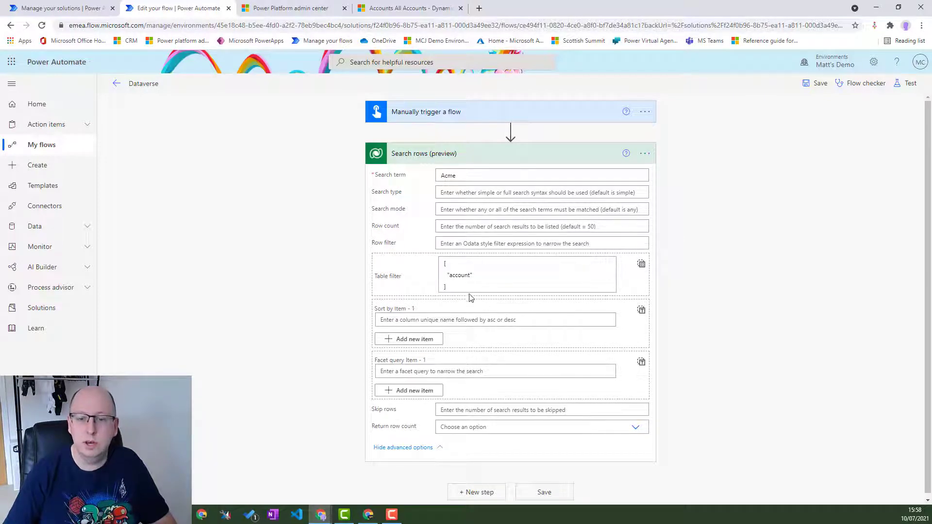
click(642, 264)
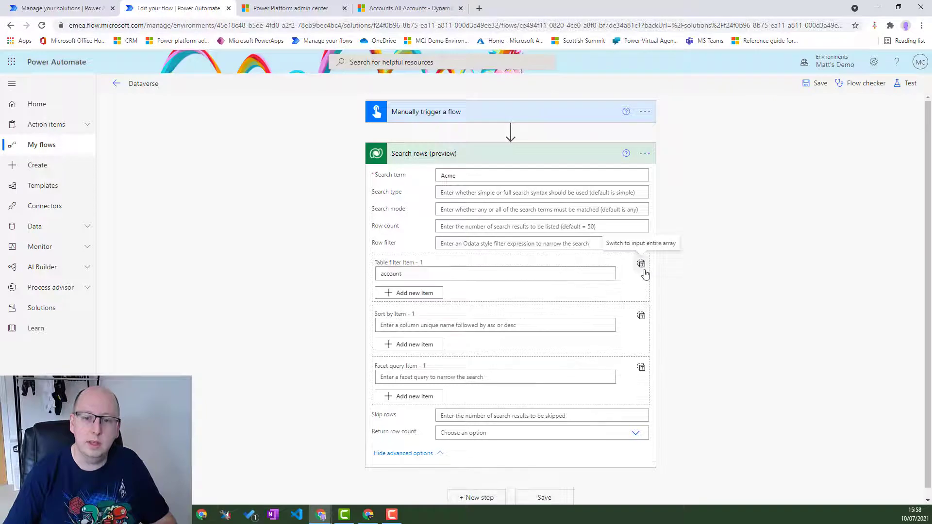
click(430, 296)
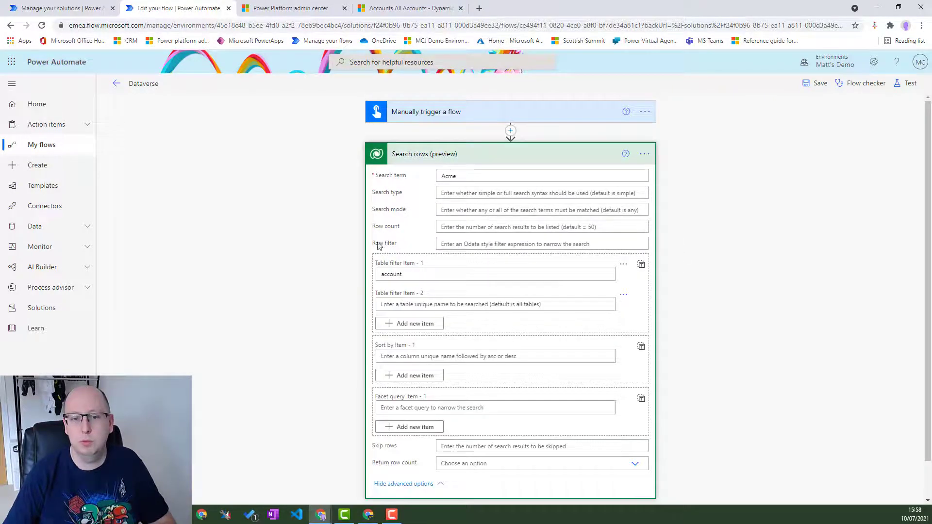
click(478, 306)
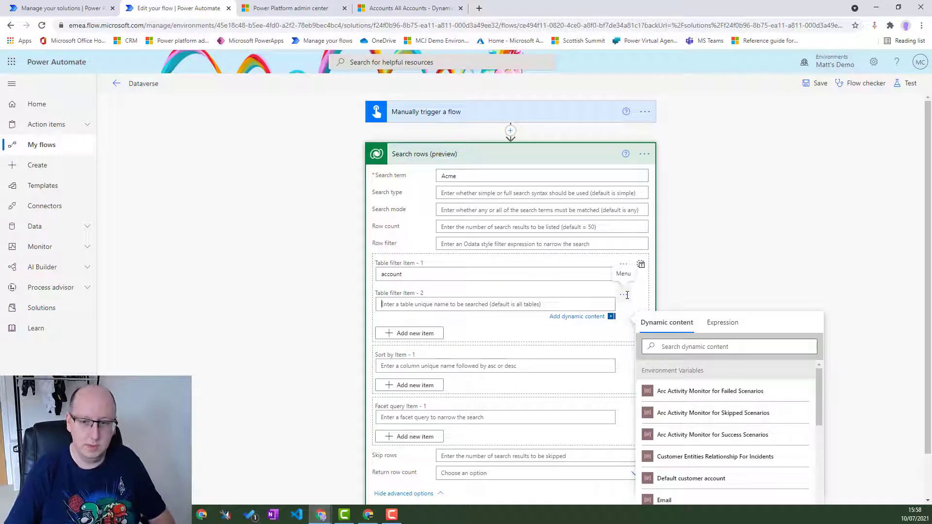
text(contact)
click(654, 289)
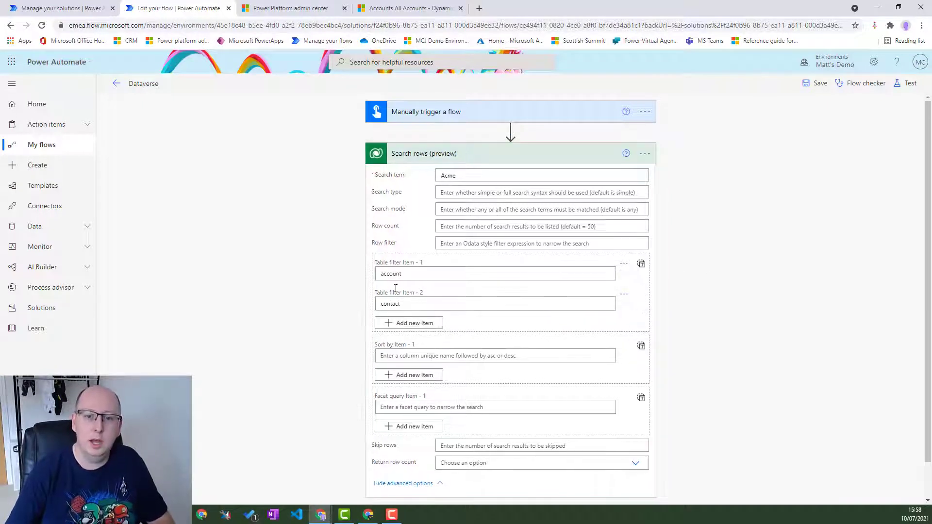
click(642, 264)
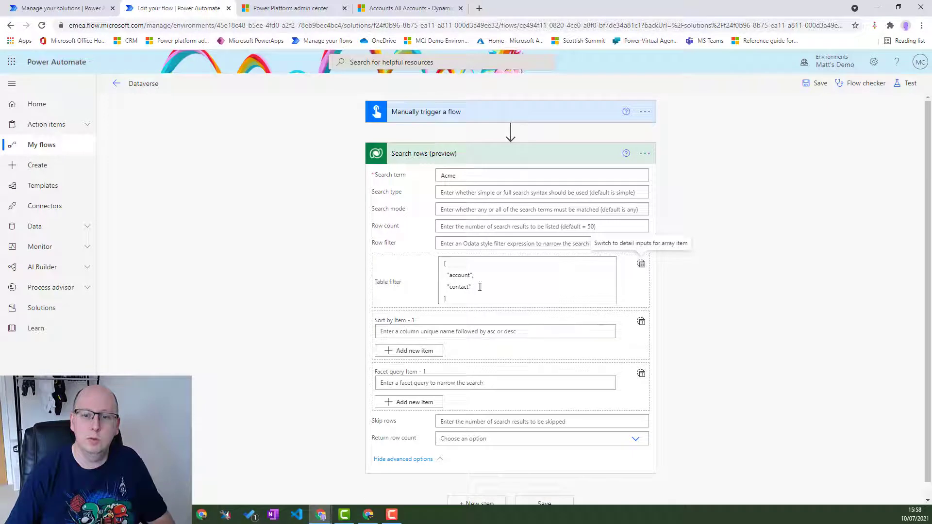
click(641, 264)
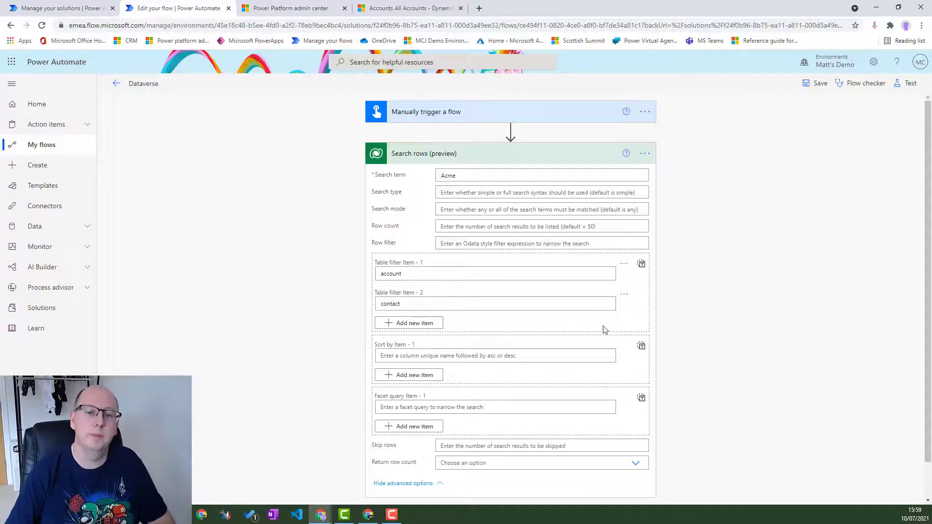
Step: Set the first sort by item to createdon asc
click(412, 358)
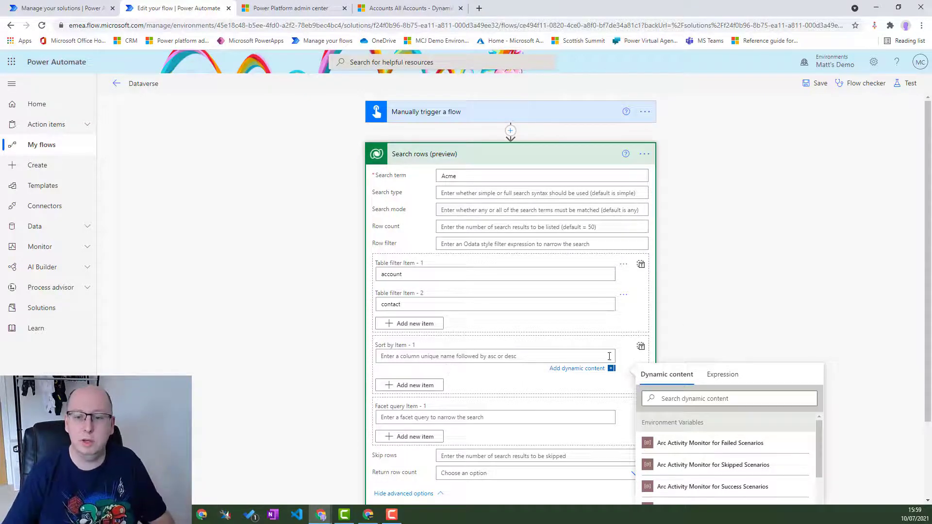
text(create)
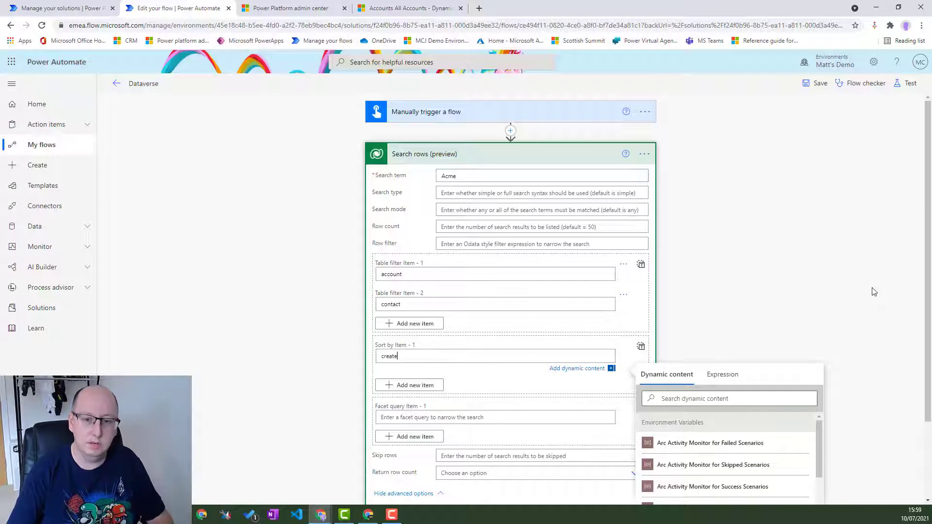
text(don asc)
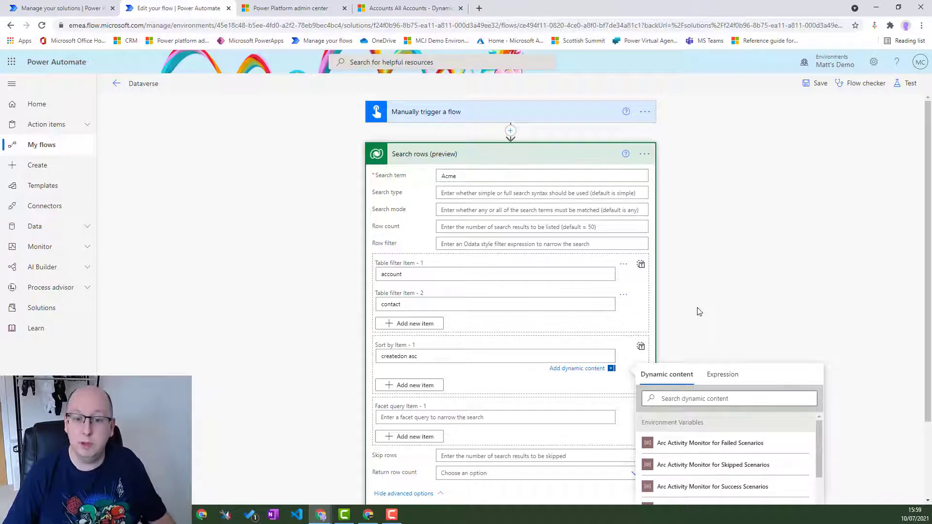
click(557, 327)
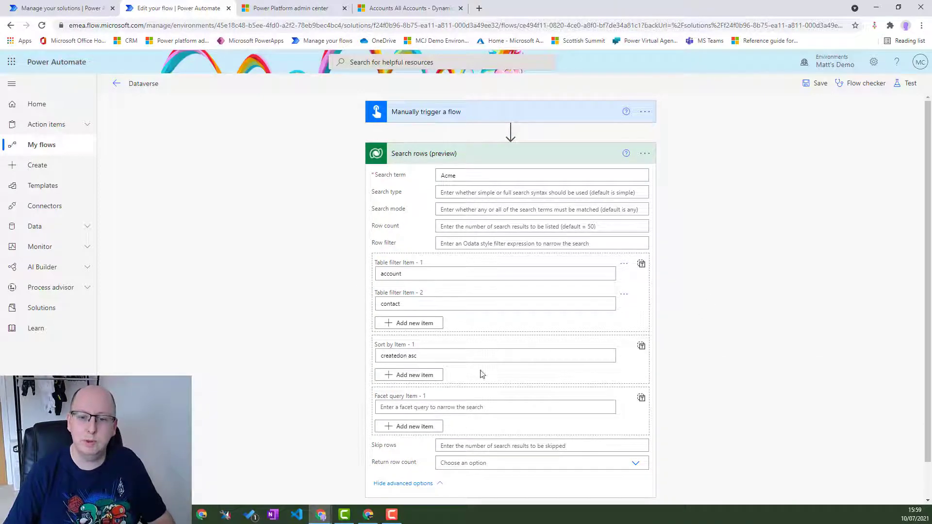
Step: Set the Search rows action's return row count option to Yes
scroll(724, 399, down, 1)
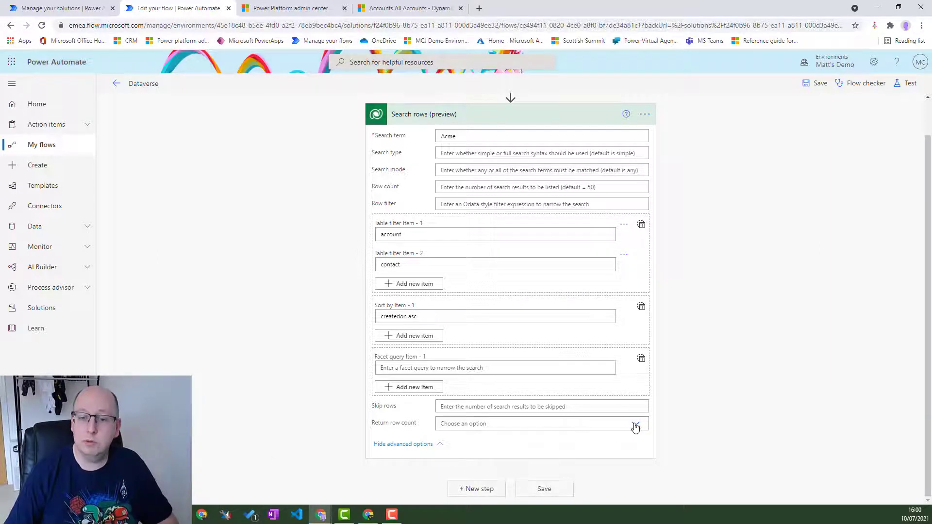
click(635, 424)
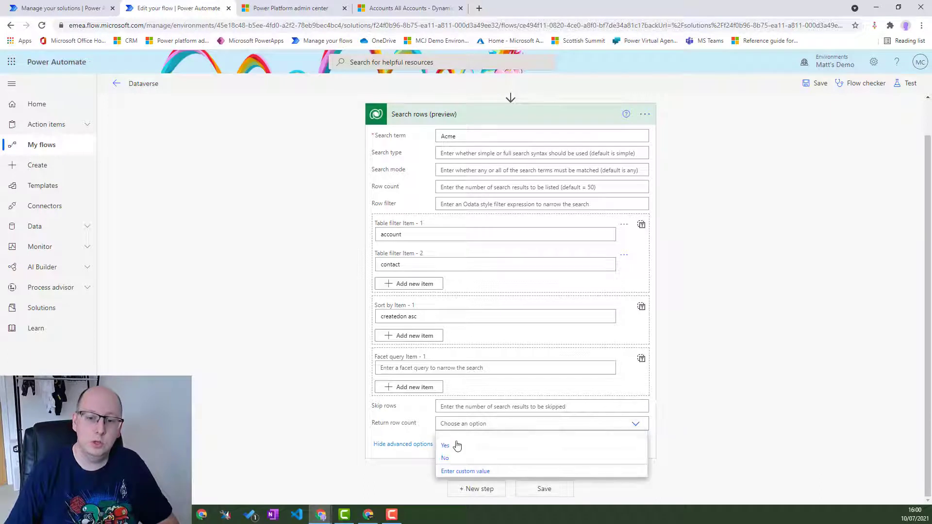
click(643, 445)
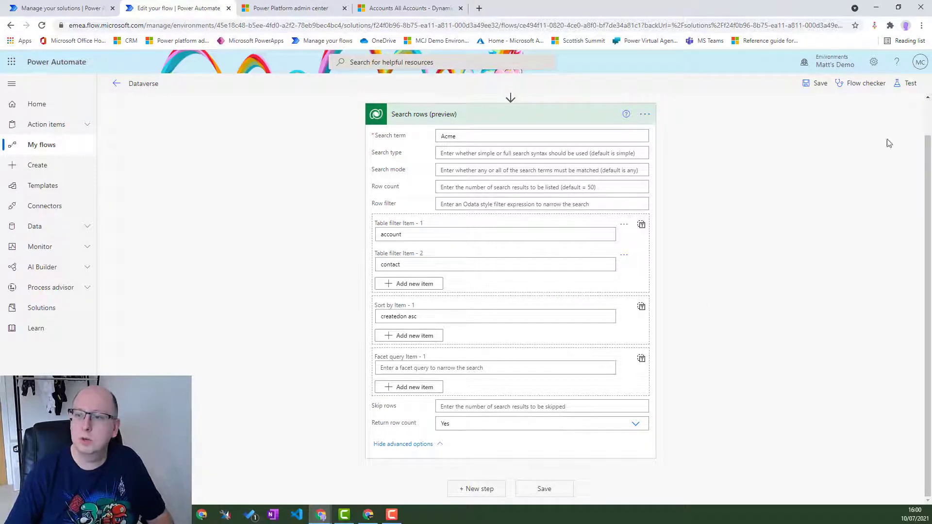
Step: Save the flow, run a manual test of it, and finish at the run details
click(908, 83)
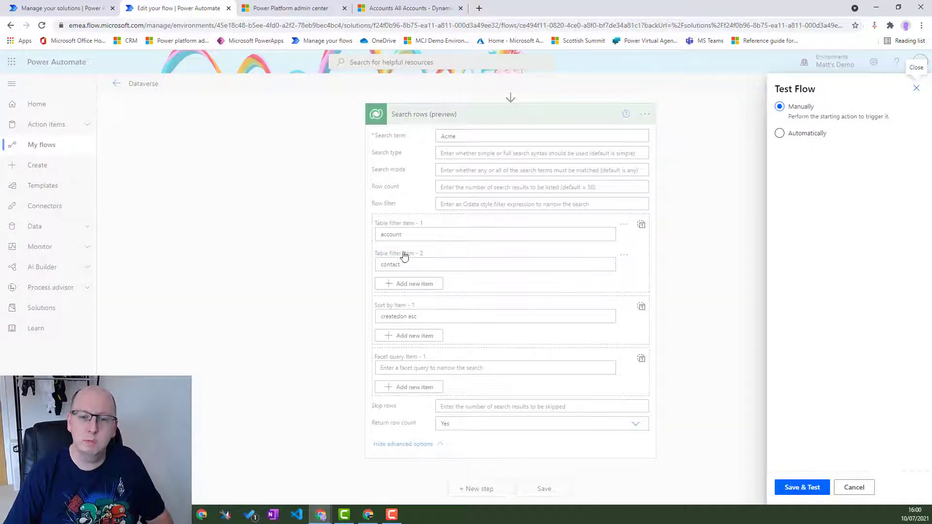
click(821, 495)
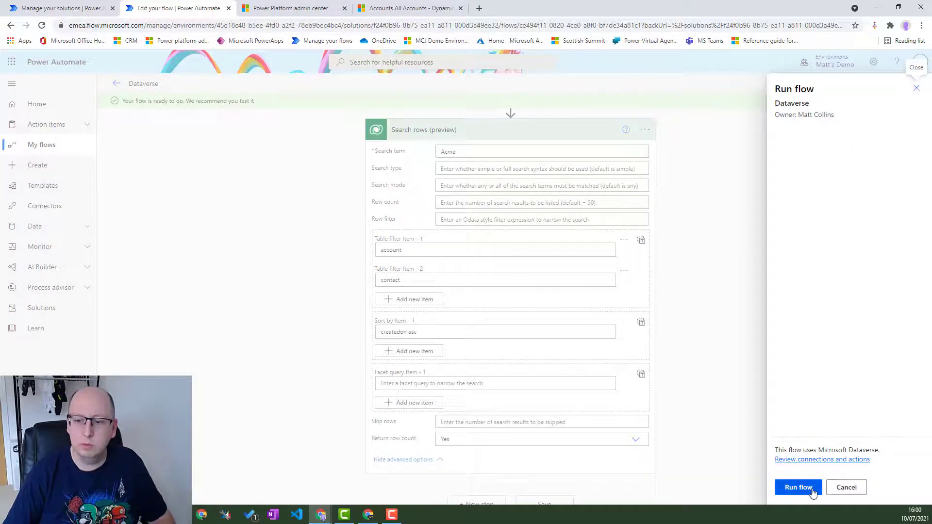
click(809, 489)
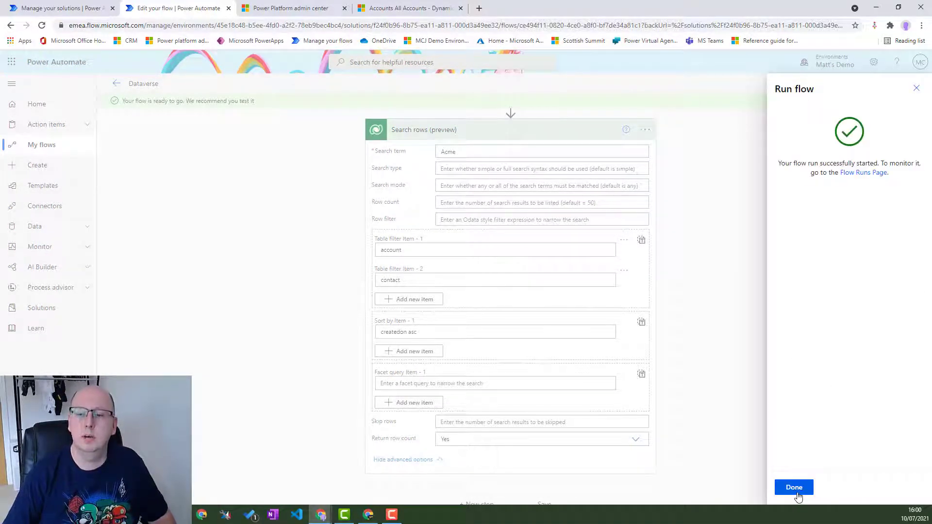
click(798, 488)
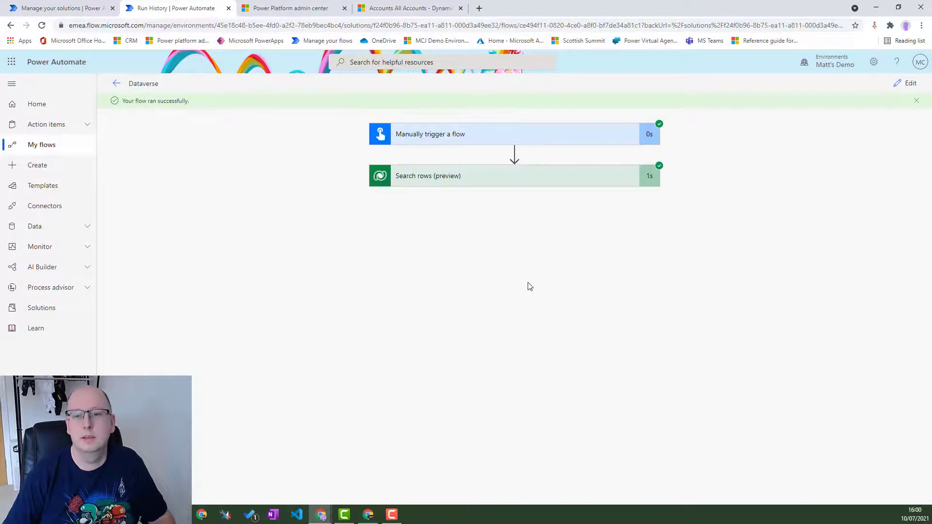
Step: Expand the Search rows action in the run details and show its raw outputs
click(602, 176)
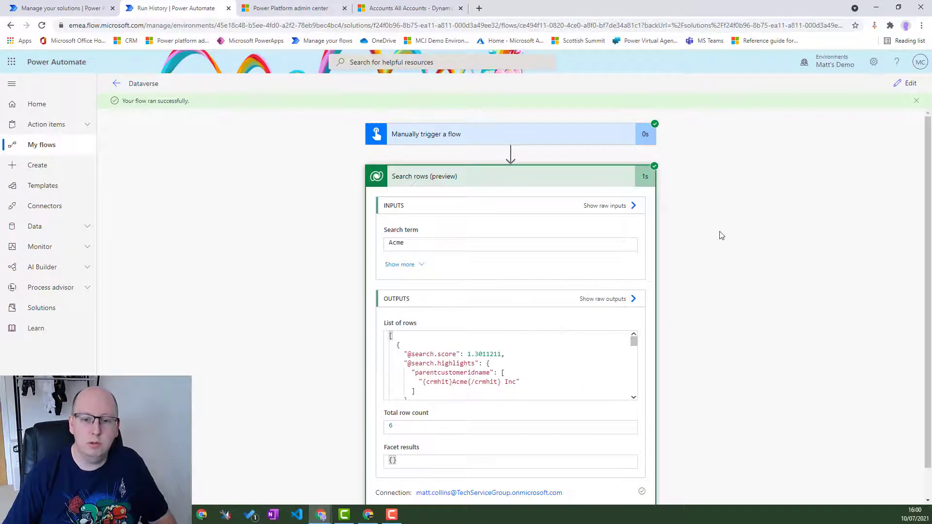
scroll(654, 395, down, 1)
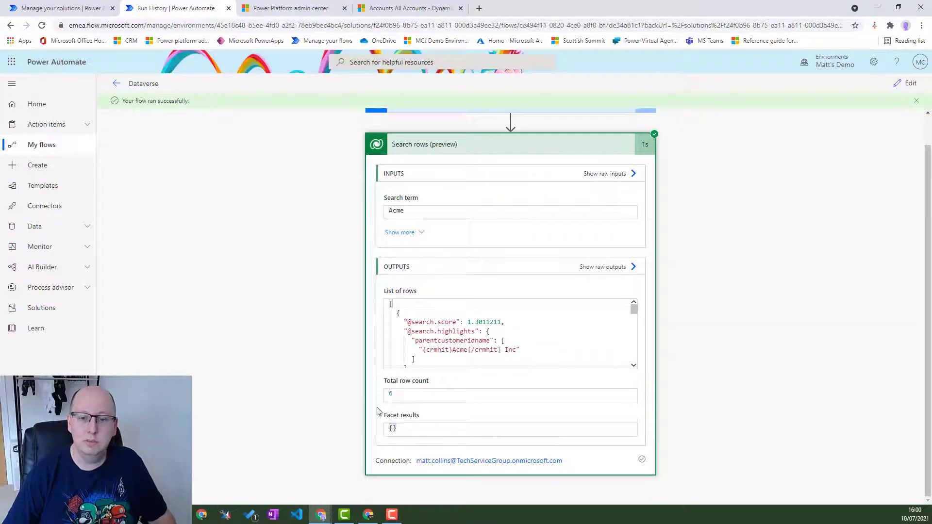
click(609, 271)
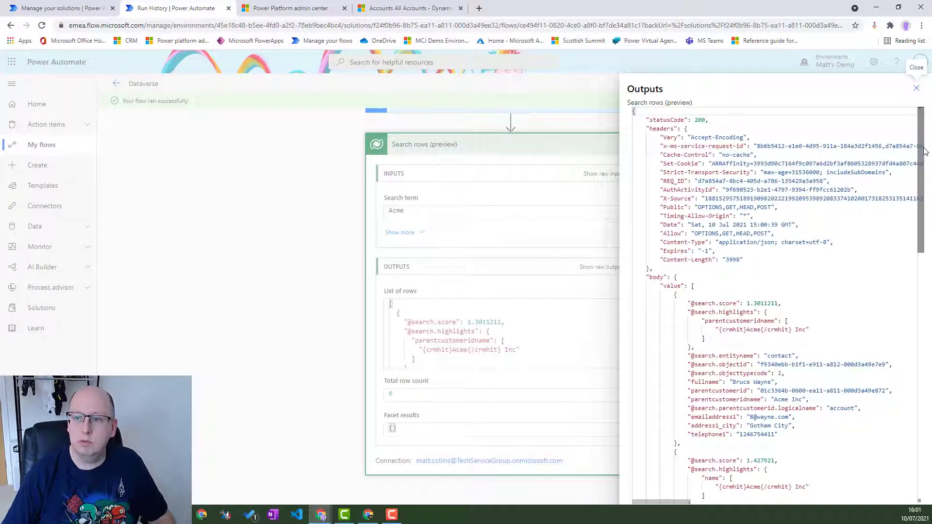
Step: Examine the search score and the crmhit highlight markers of the first row in the raw outputs
drag(926, 151, 913, 178)
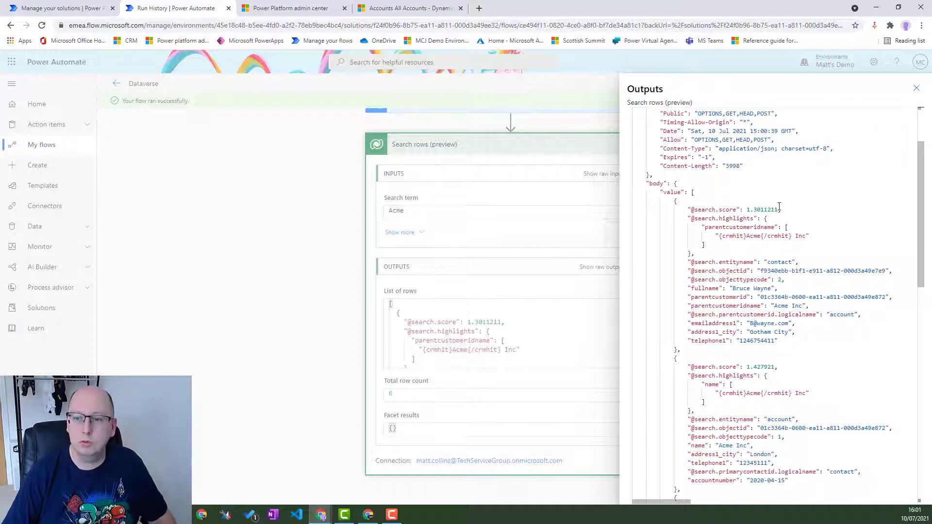
drag(777, 209, 749, 210)
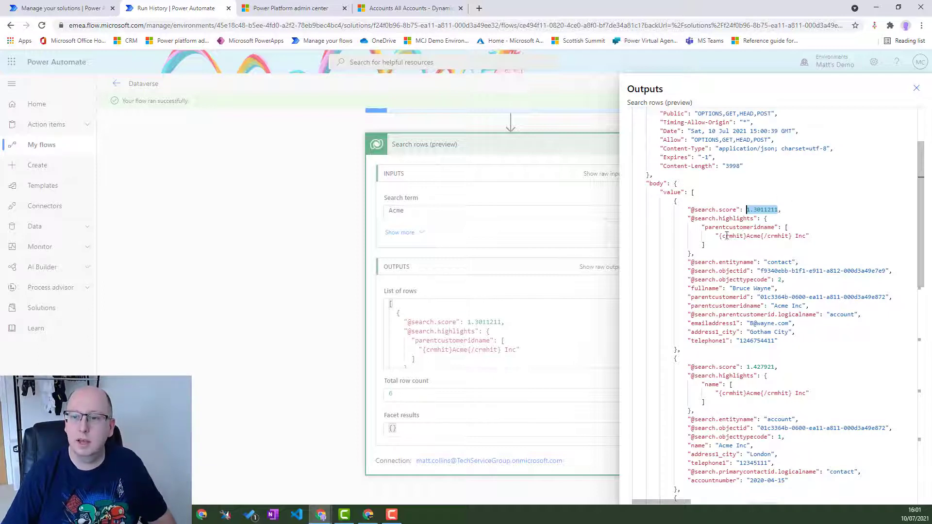
drag(793, 236, 722, 236)
click(821, 237)
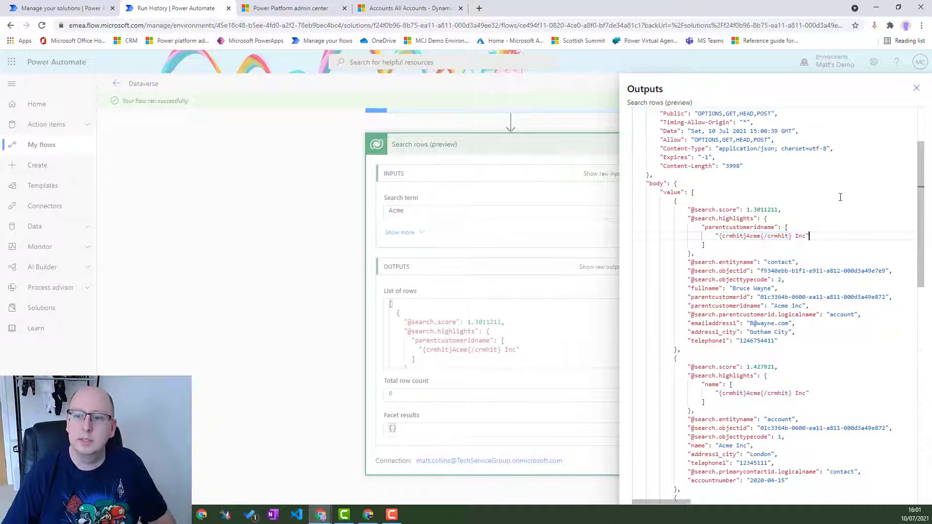
scroll(841, 196, down, 3)
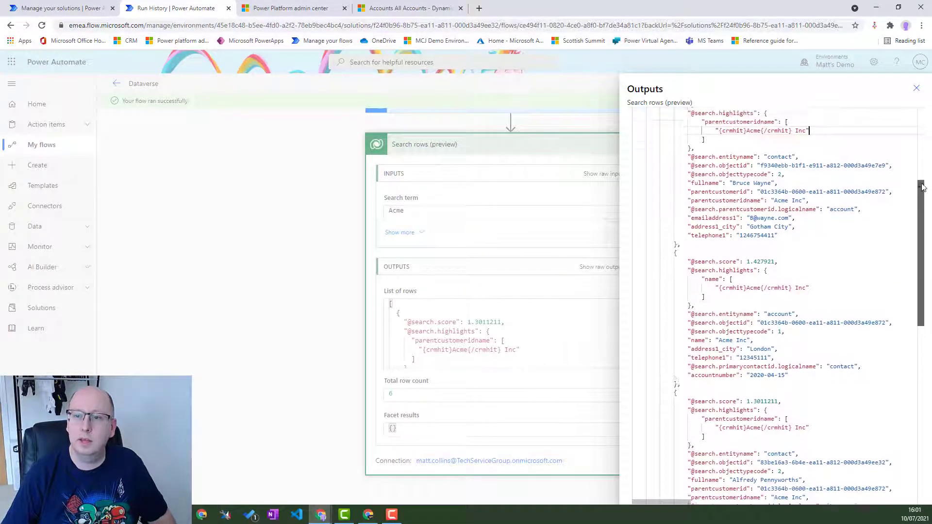
drag(922, 187, 916, 166)
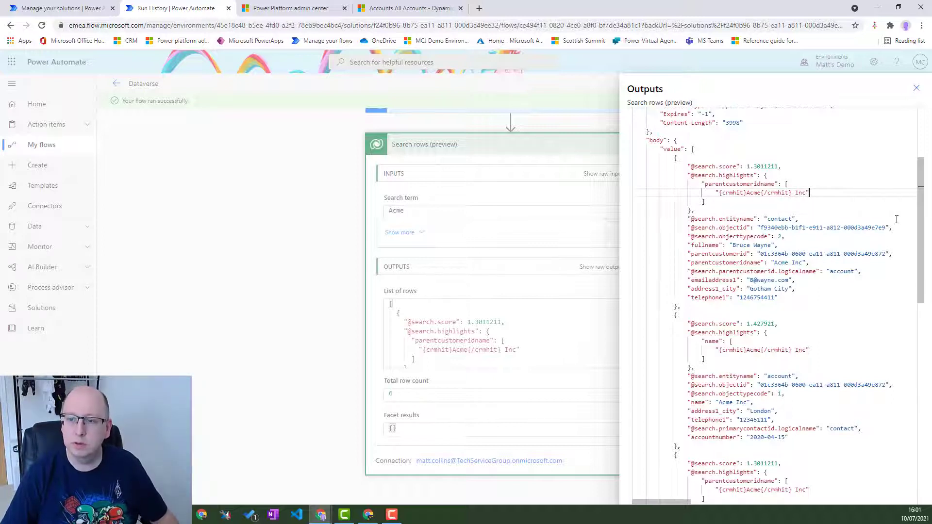
Step: Compare the entity name and highlighted Acme match of the first contact row with the name highlight of the account row
drag(768, 220, 790, 219)
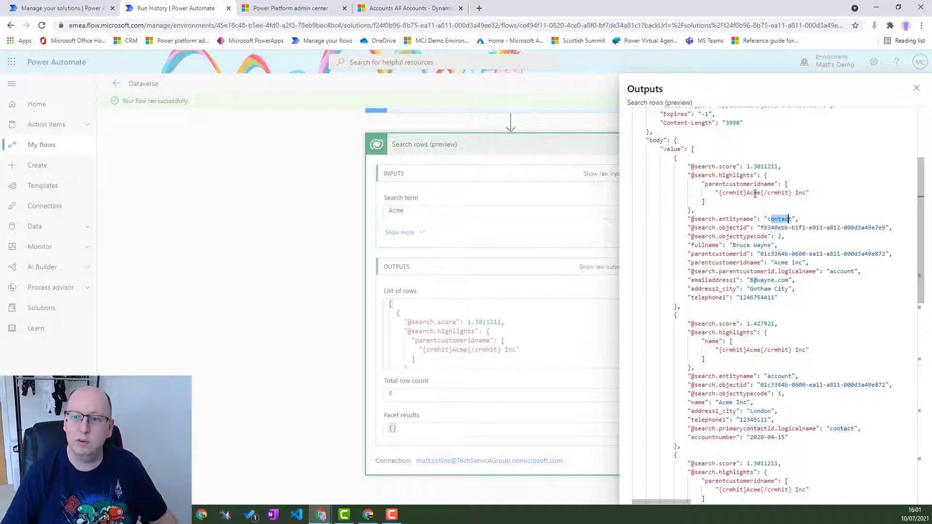
drag(747, 193, 761, 194)
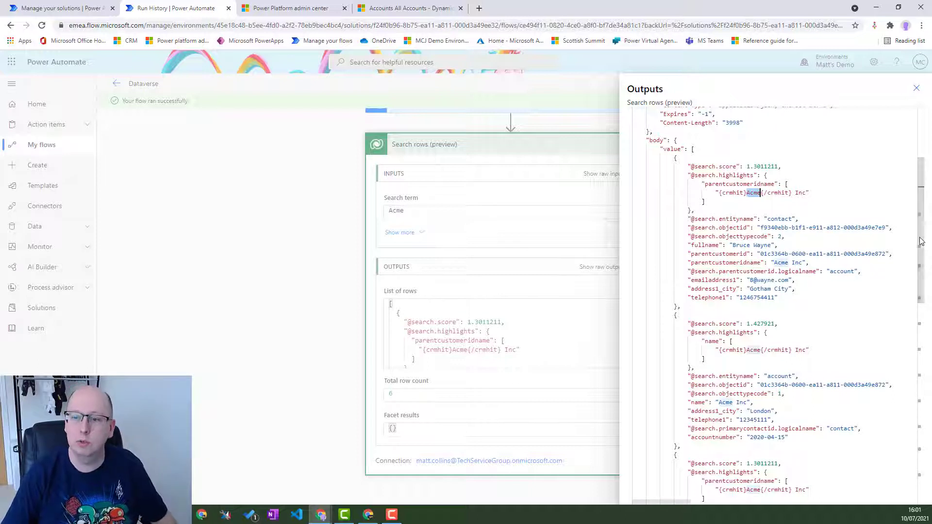
drag(926, 243, 910, 277)
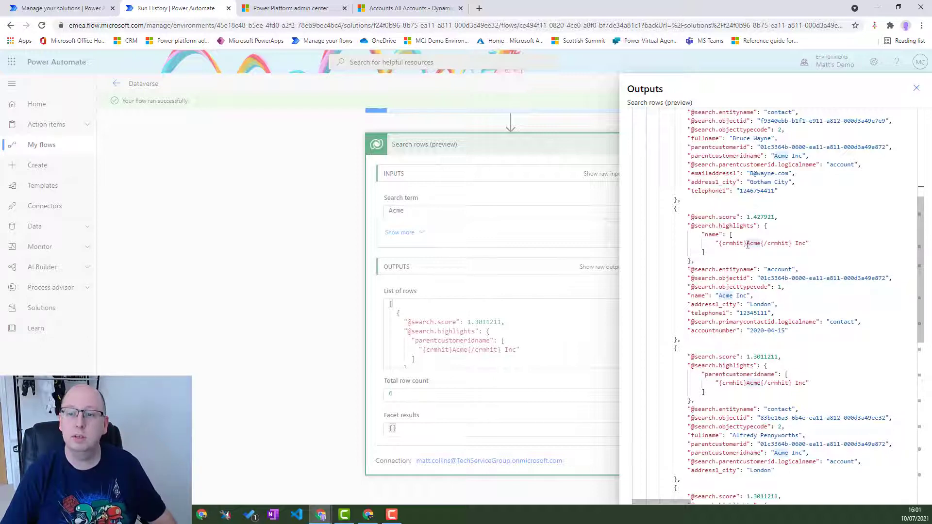
drag(722, 245, 750, 243)
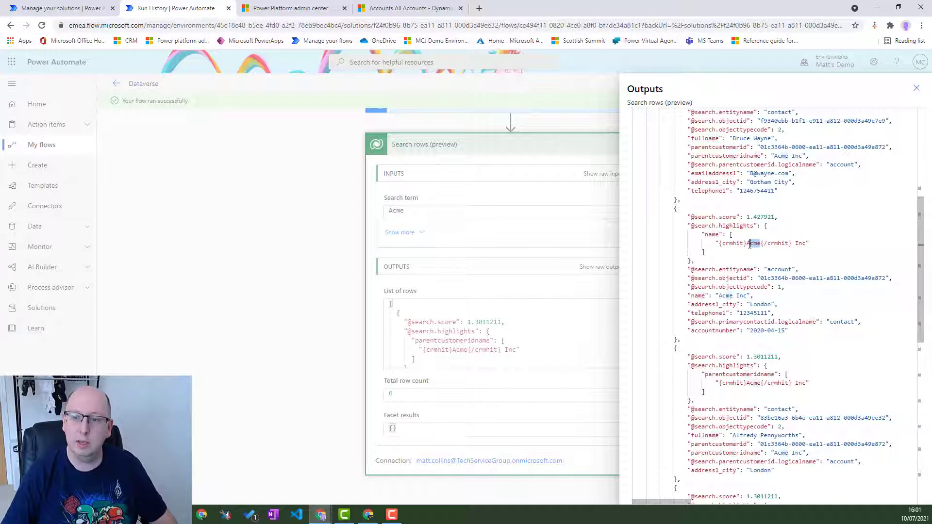
drag(807, 242, 710, 239)
click(710, 235)
double_click(709, 236)
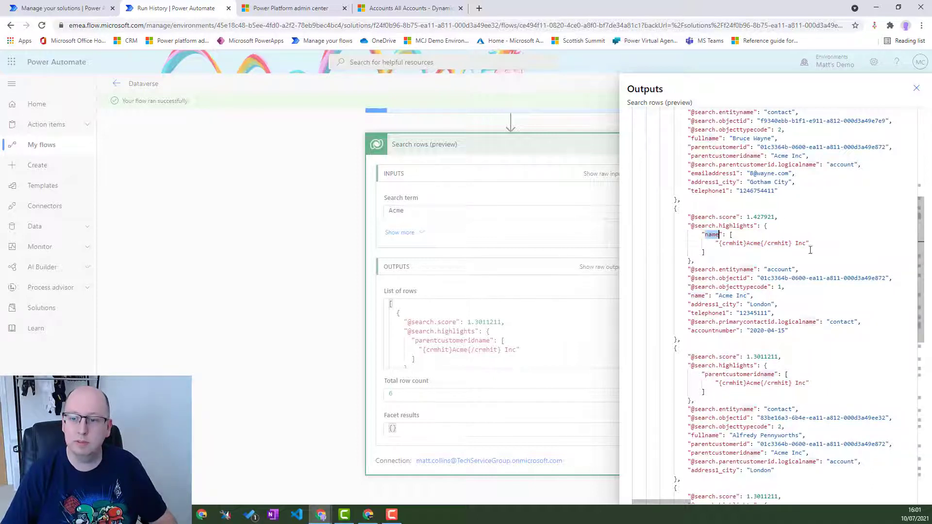
Step: Read through the remaining returned rows down to the facets and total record count, and close the raw outputs
scroll(816, 277, up, 2)
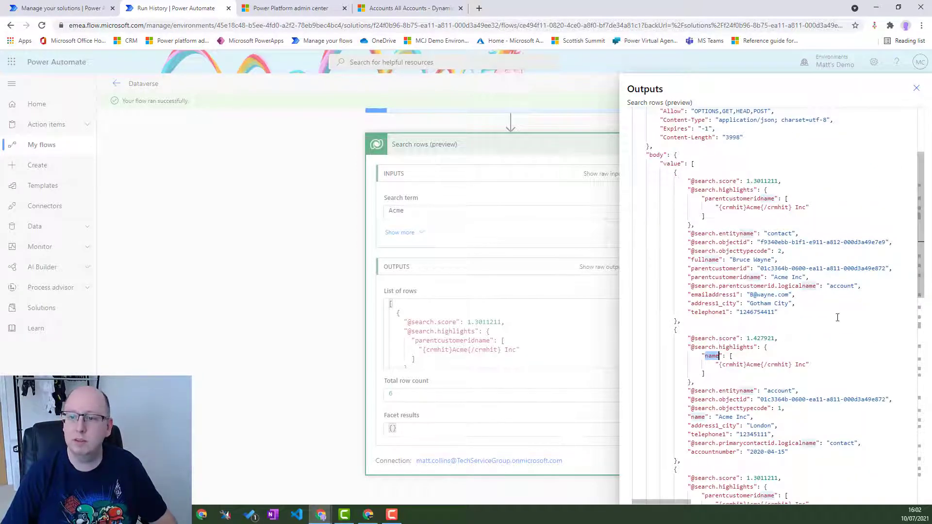
scroll(749, 267, down, 2)
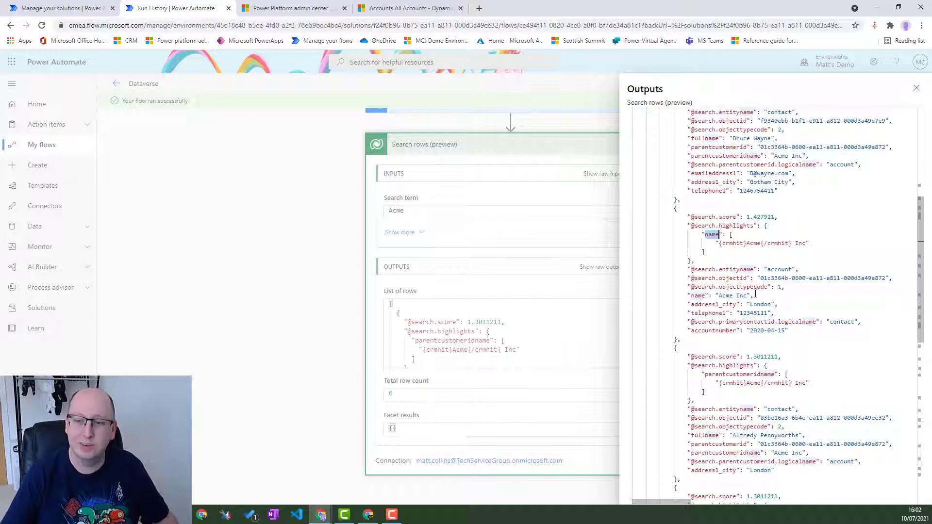
scroll(750, 263, down, 3)
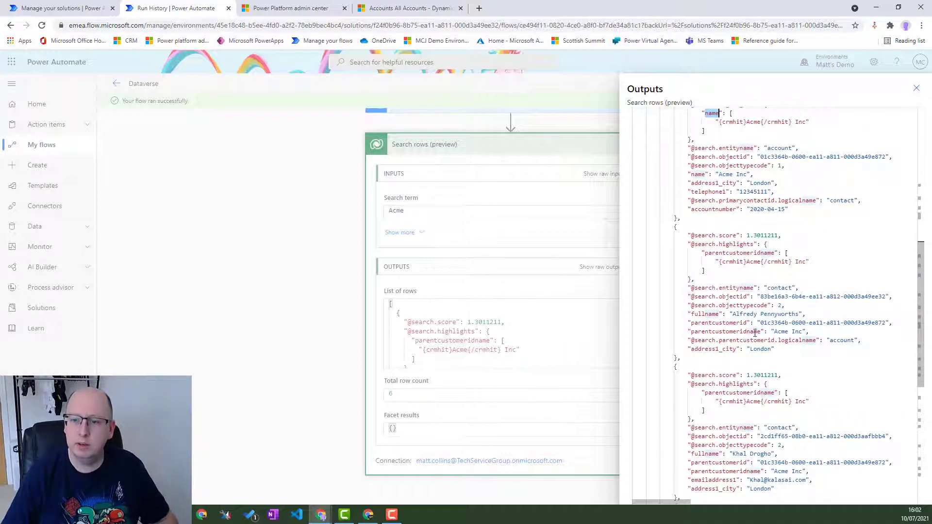
scroll(755, 333, down, 3)
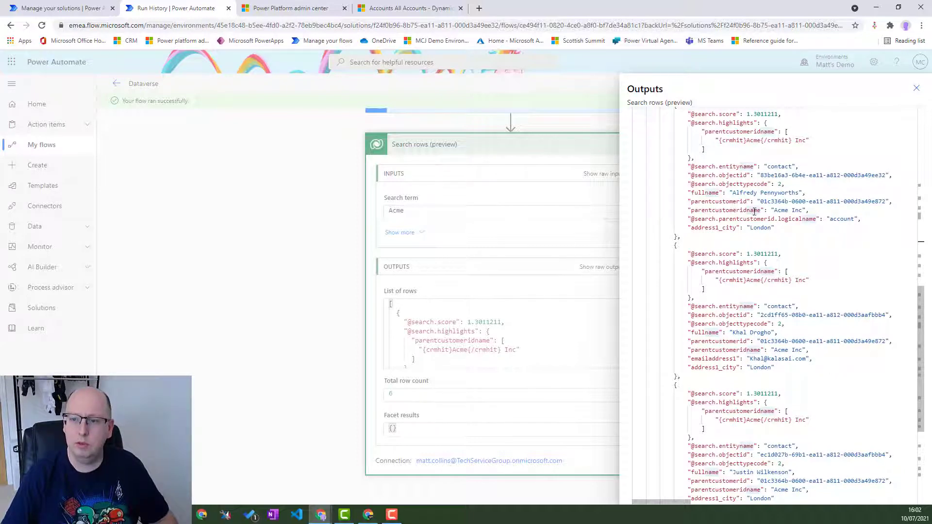
scroll(800, 331, down, 5)
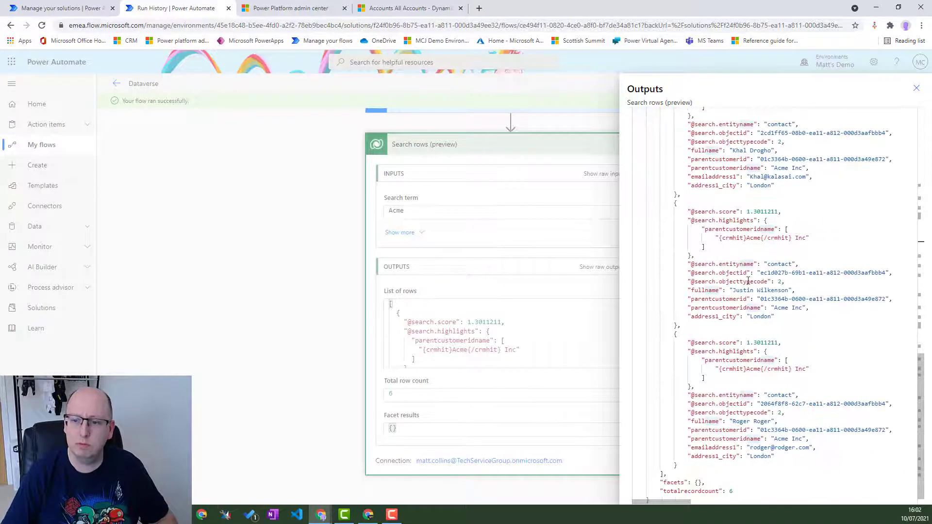
scroll(806, 440, down, 1)
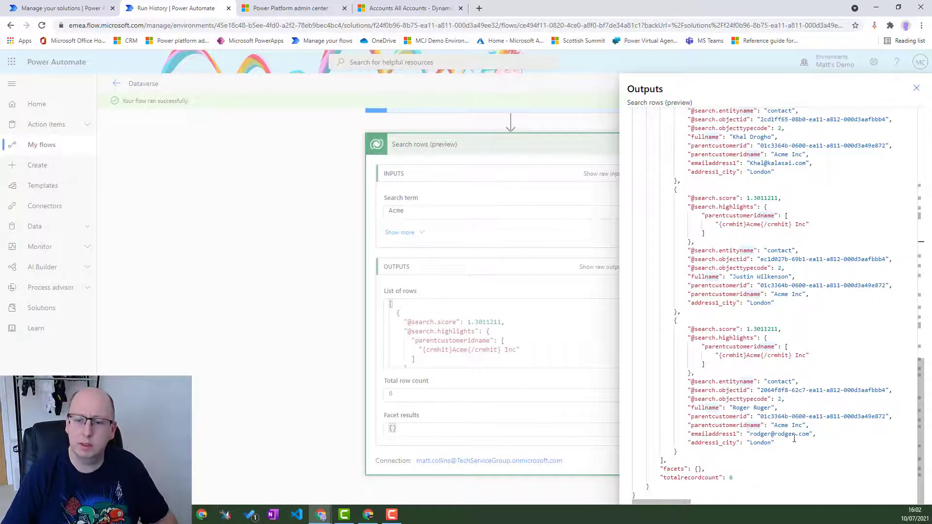
scroll(799, 437, up, 20)
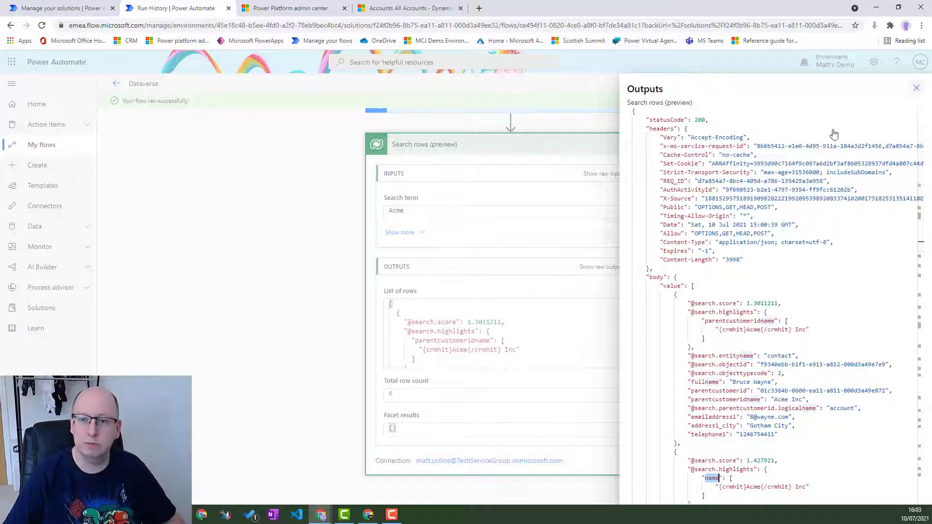
click(917, 89)
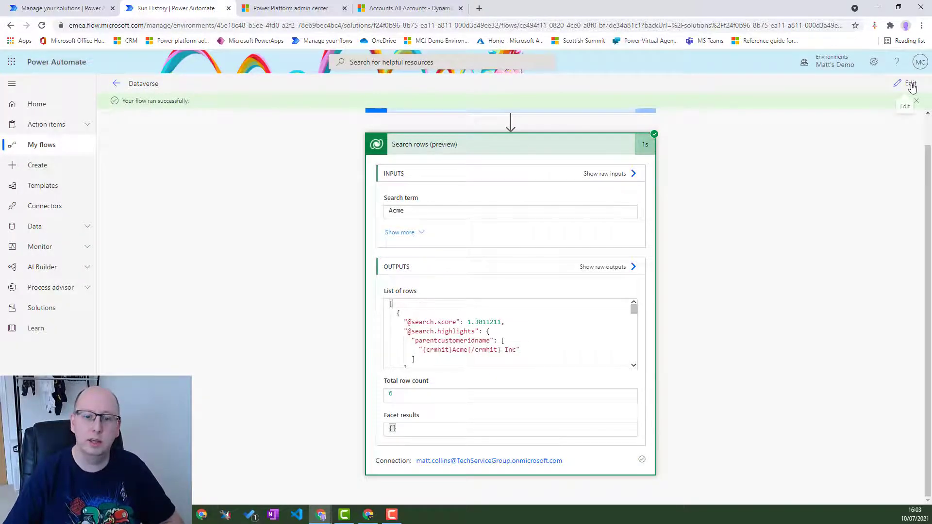
Step: Return to editing the flow and set the first facet query item to contact.fullname
click(912, 88)
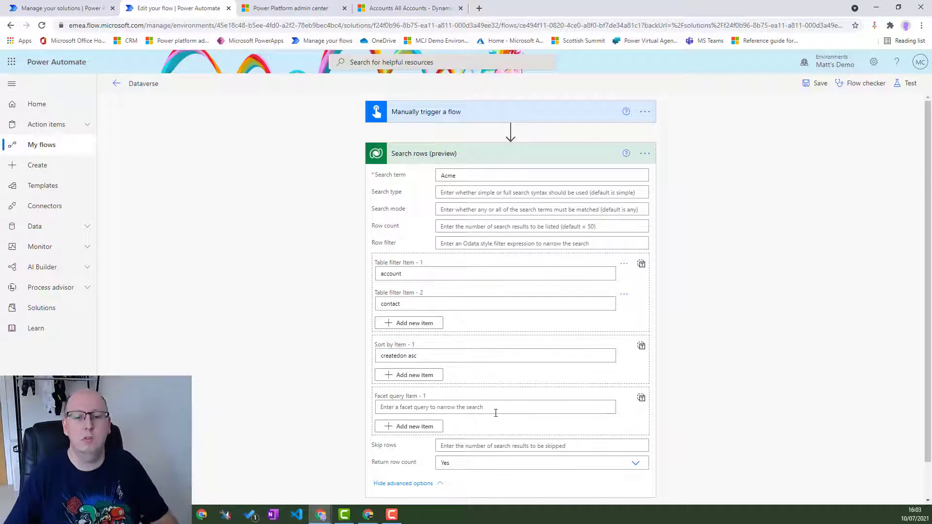
click(492, 410)
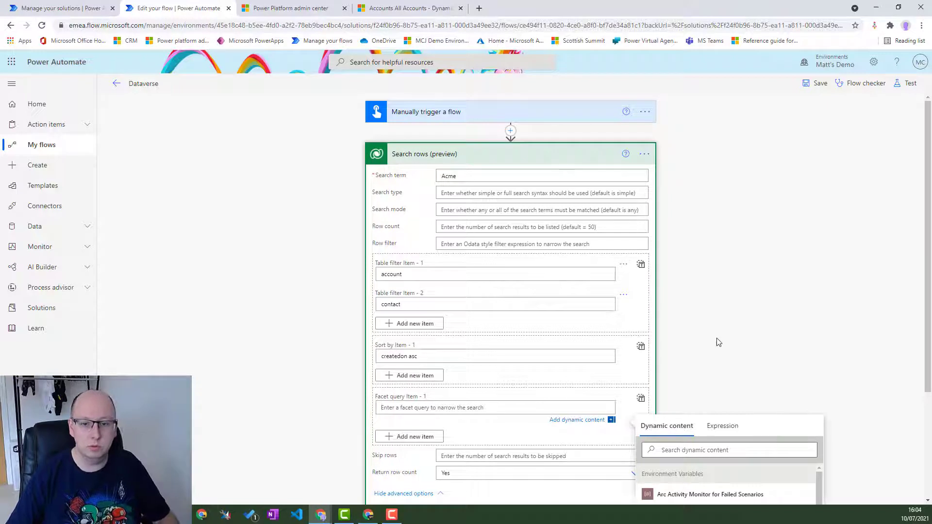
text(contact)
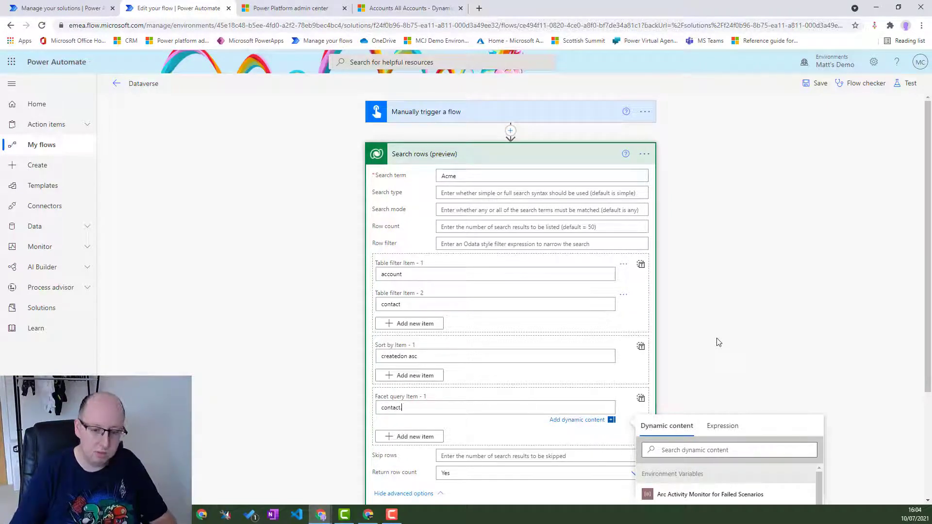
text(.fullname)
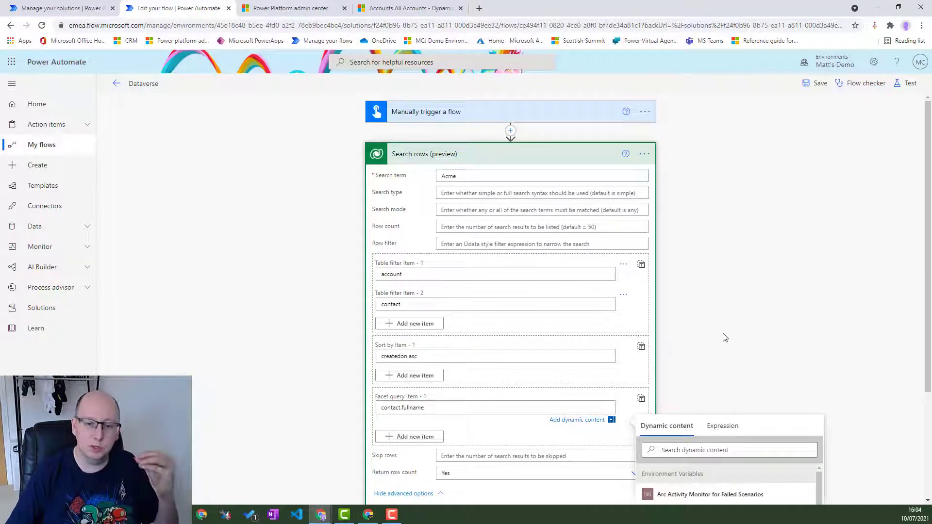
Step: Save the flow and run it with a manual test to try the contact.fullname facet query
click(906, 86)
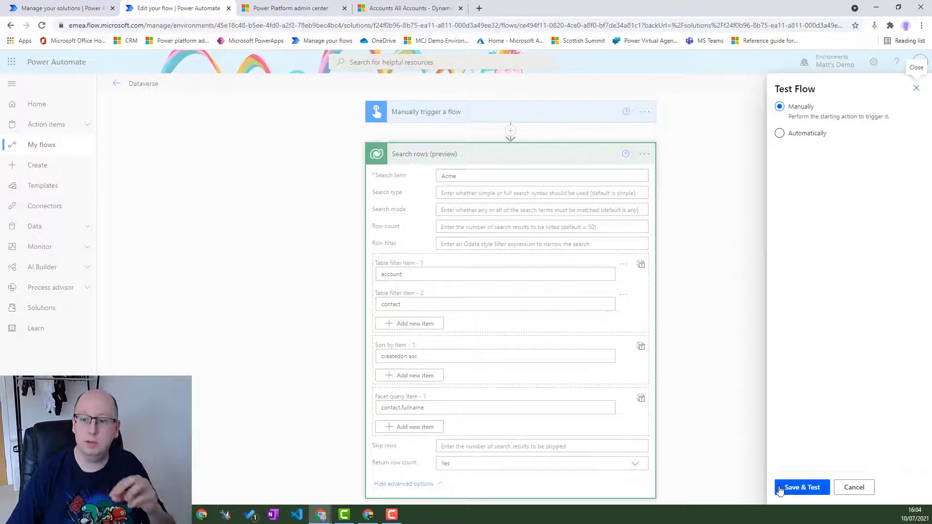
click(809, 491)
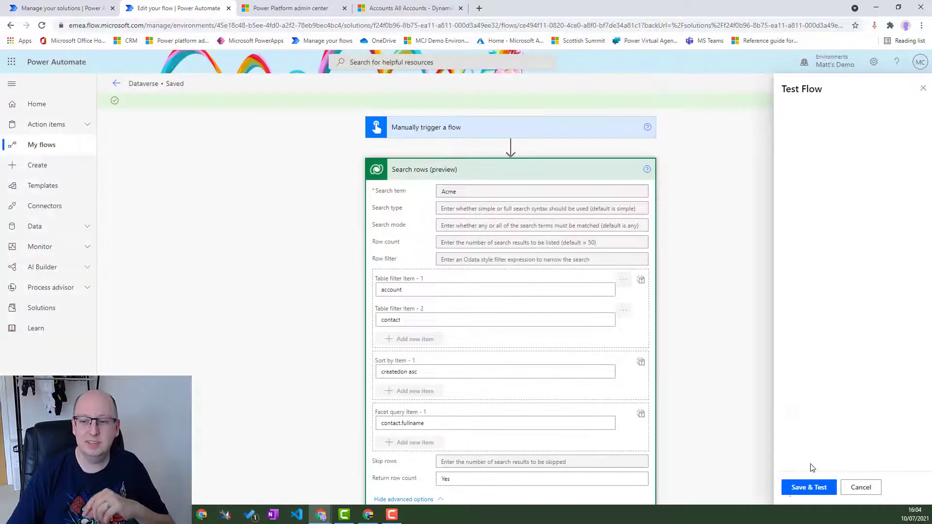
click(799, 488)
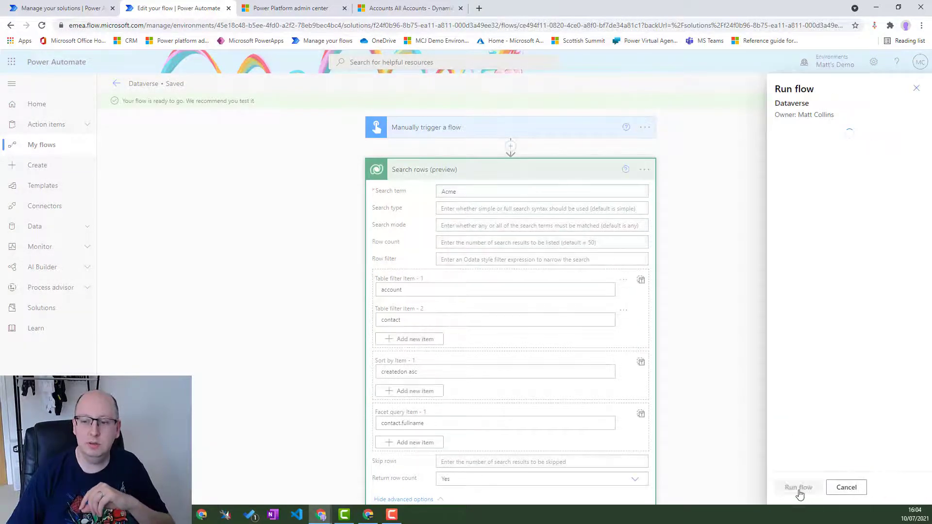
click(794, 488)
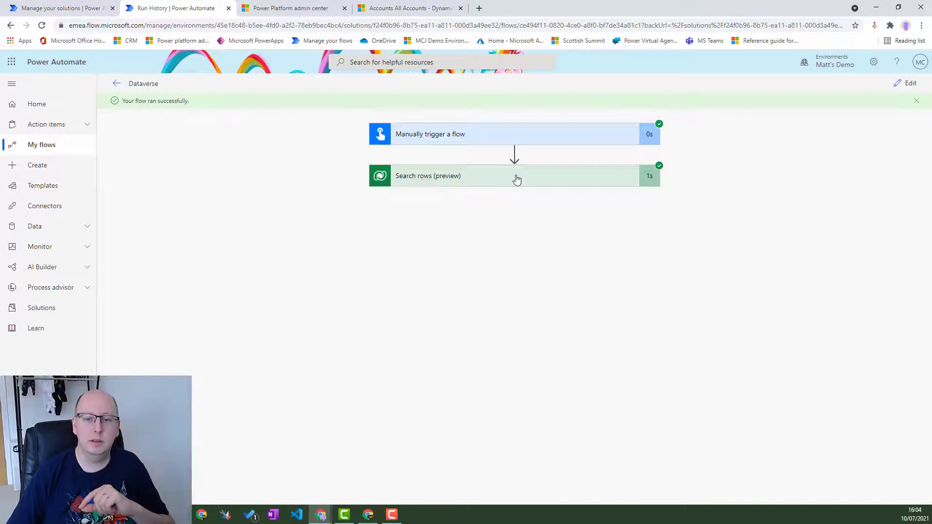
Step: Expand the Search rows run details and examine the type, value and count of the contact.fullname facet entries
click(516, 180)
scroll(680, 335, down, 2)
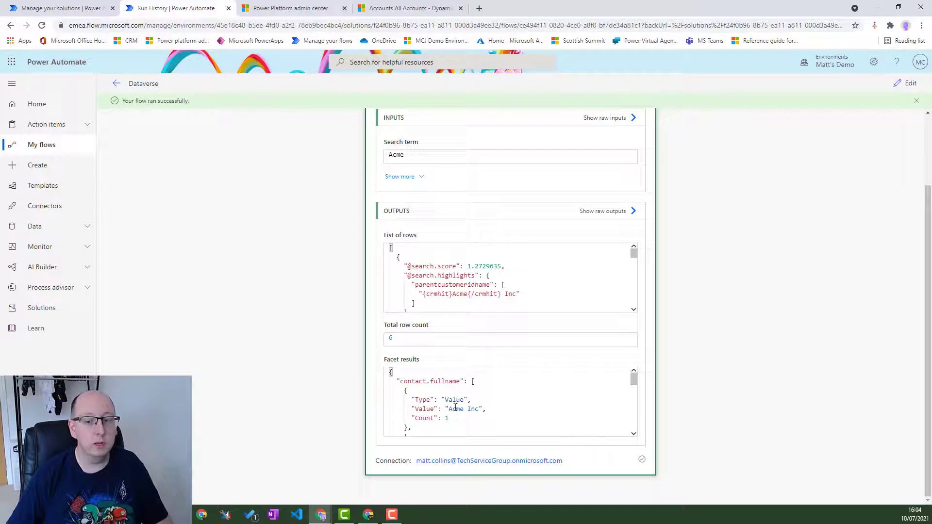
drag(449, 410, 479, 410)
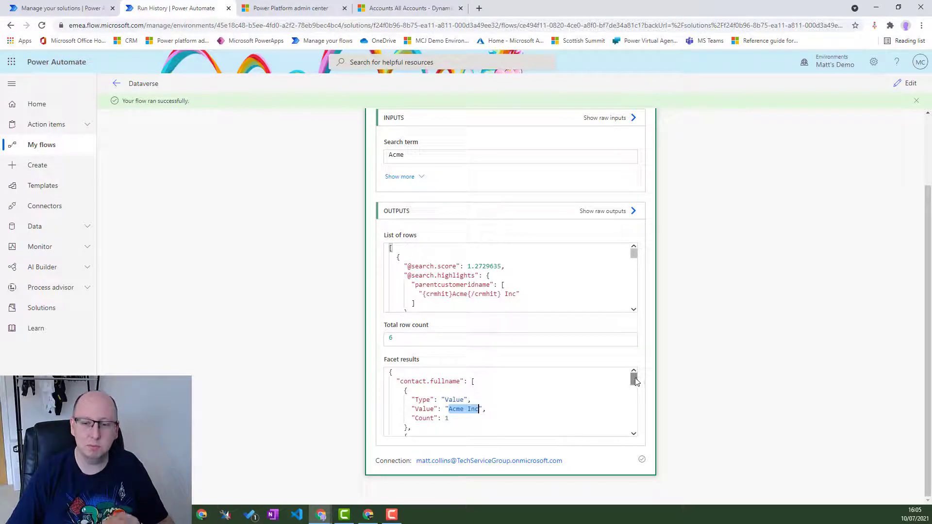
drag(636, 382, 636, 388)
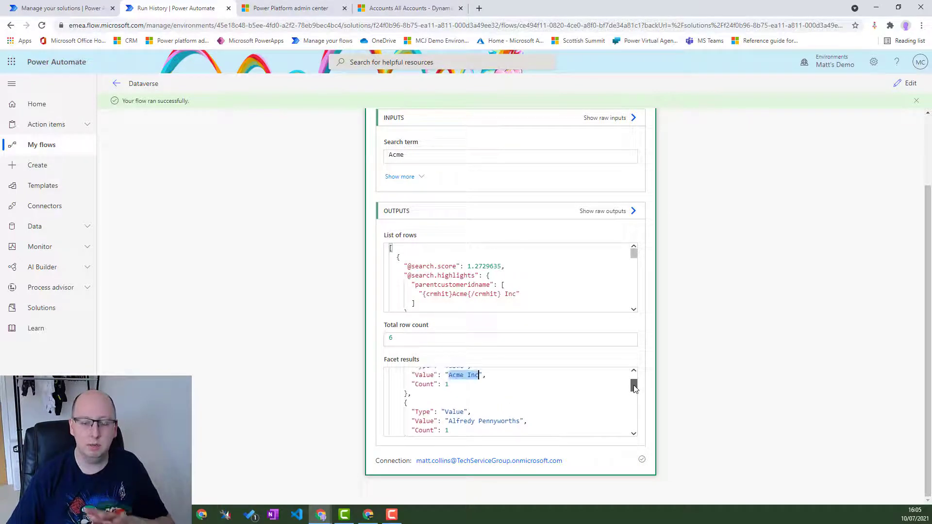
click(633, 434)
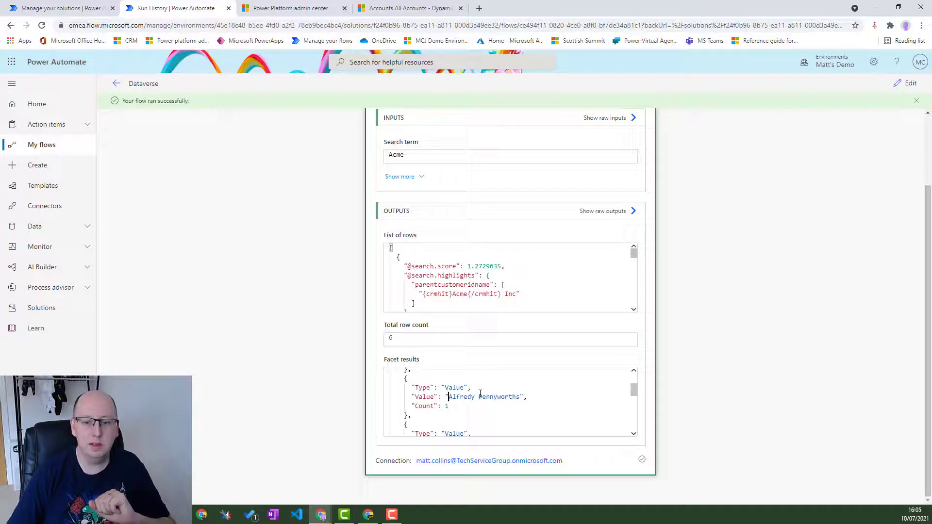
drag(447, 397, 524, 397)
click(524, 397)
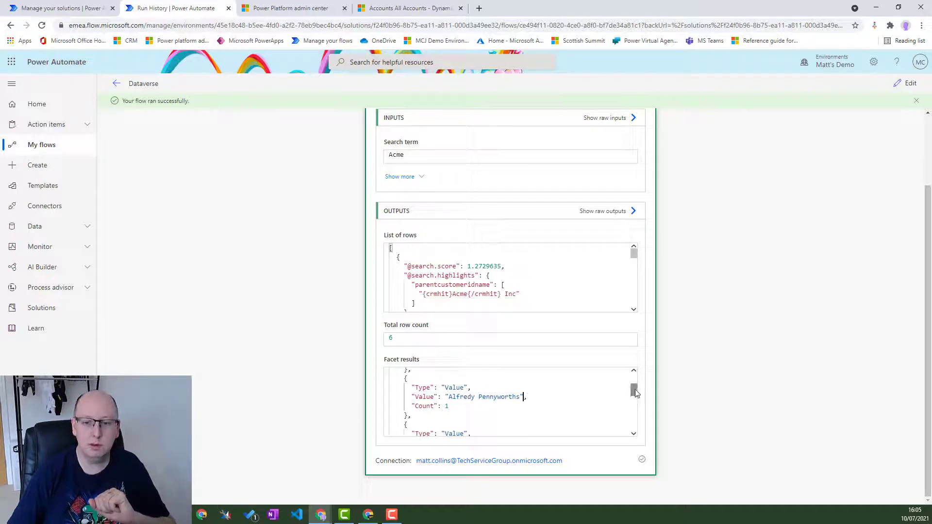
mouse_move(635, 390)
mouse_down()
mouse_move(646, 431)
mouse_move(637, 382)
mouse_up()
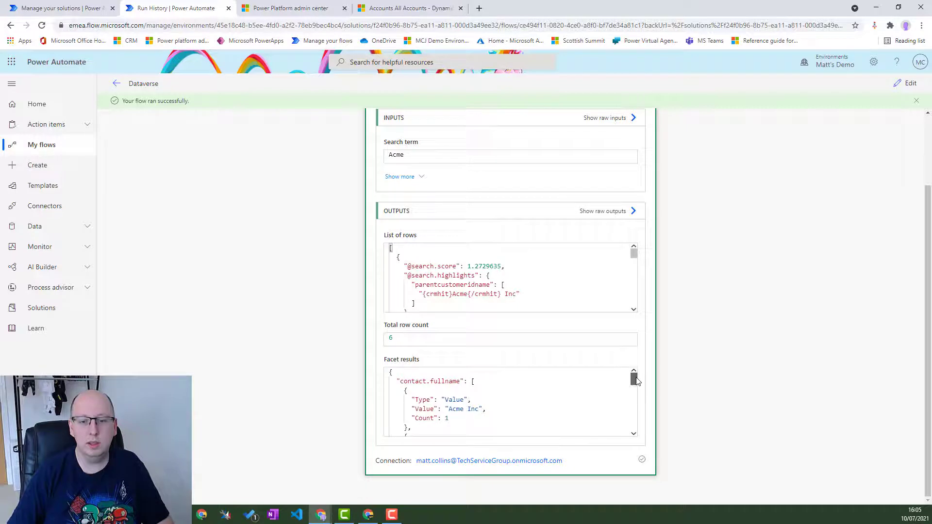
click(408, 425)
drag(408, 423, 389, 387)
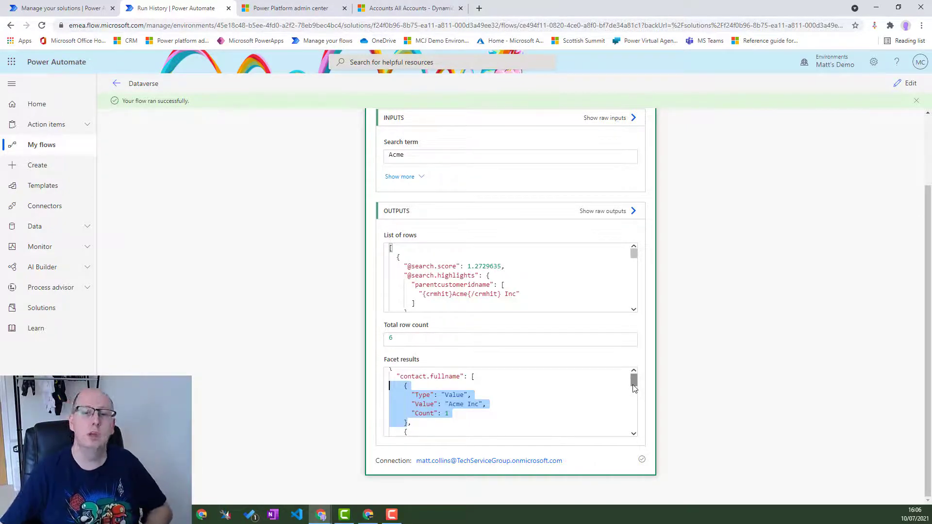
Step: Review the contact fields in the list of returned rows alongside the facet results and return to the run overview
drag(634, 254, 635, 263)
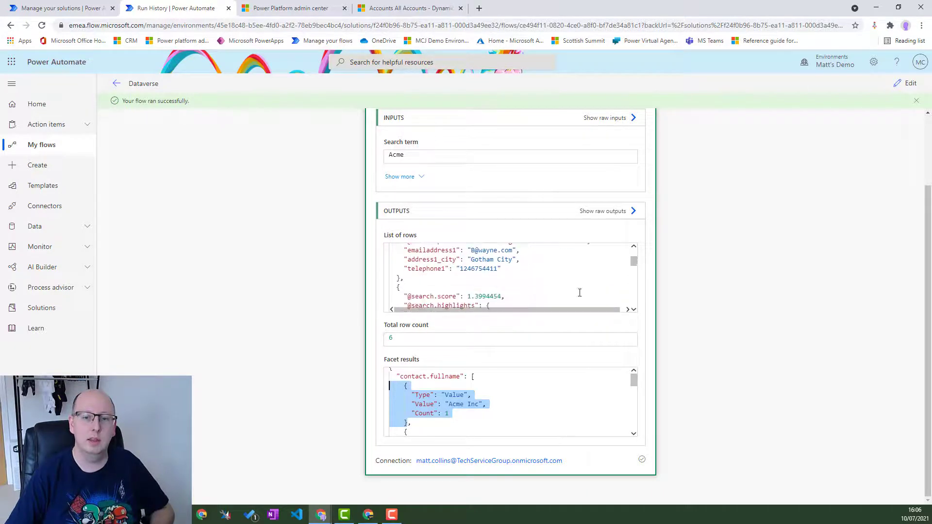
scroll(545, 264, down, 1)
scroll(545, 264, up, 1)
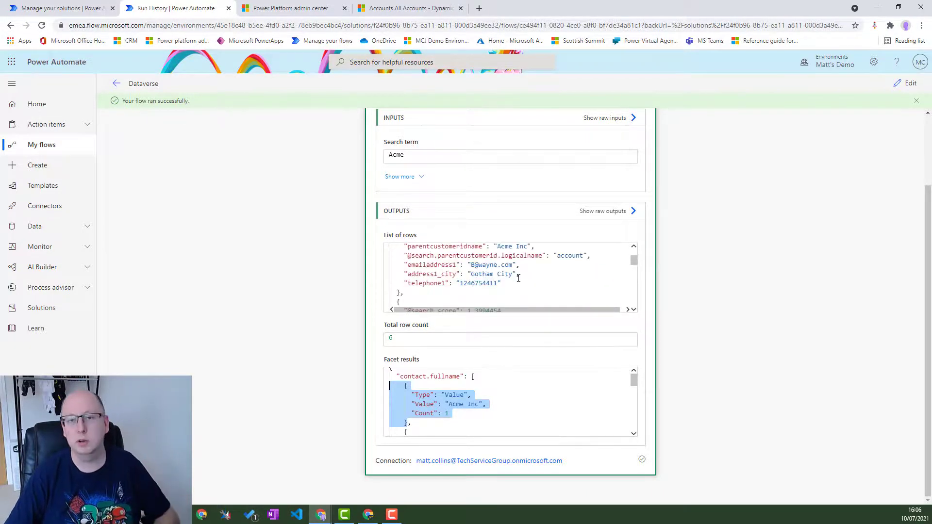
scroll(707, 350, up, 2)
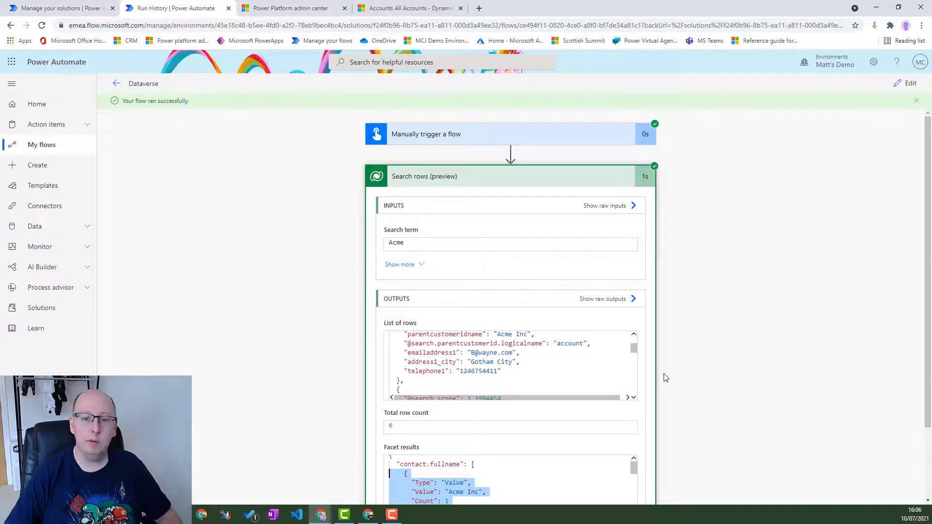